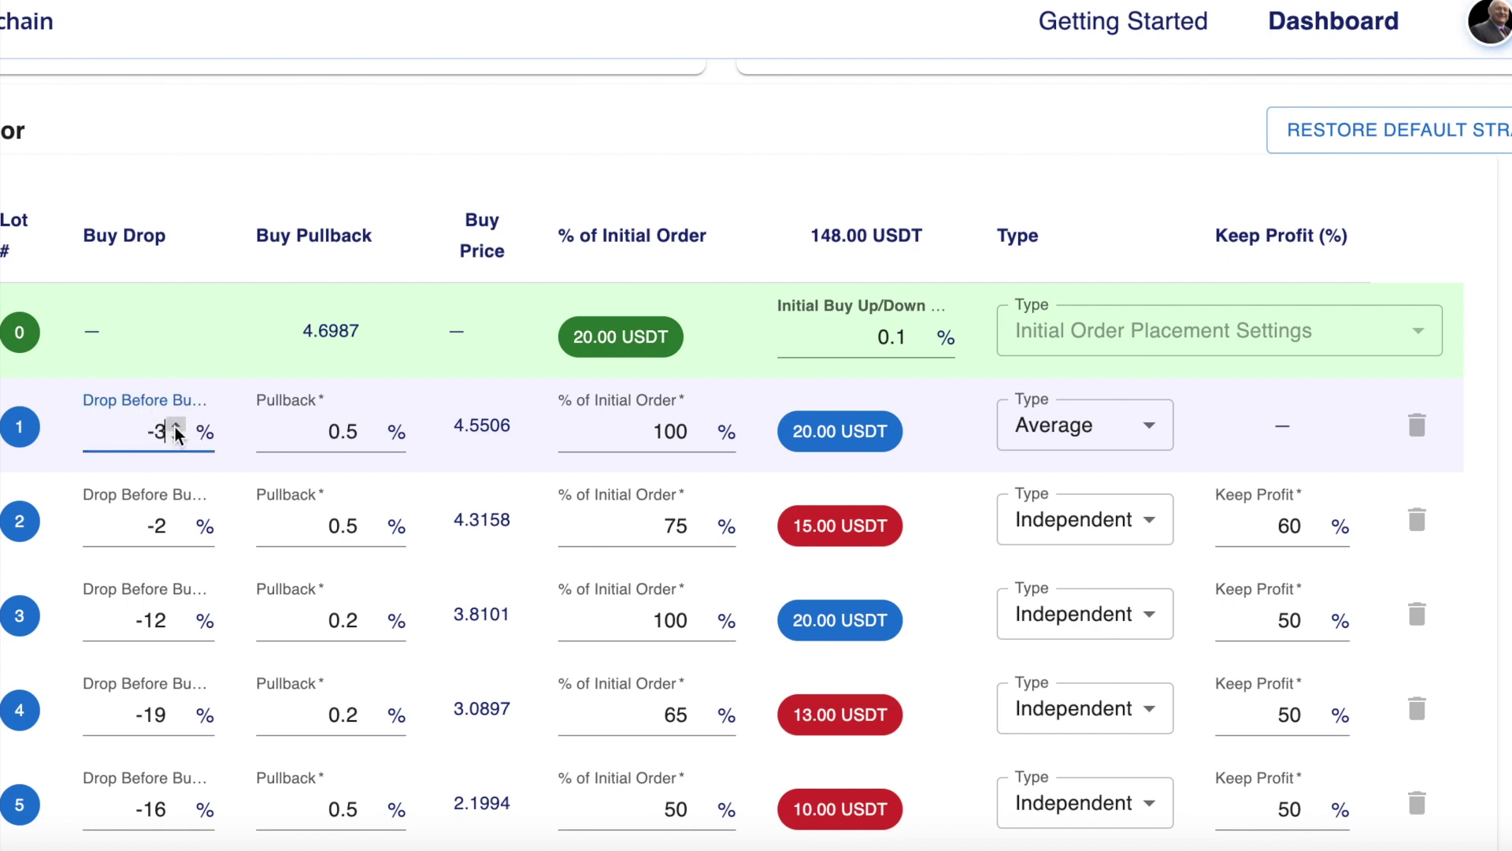
# Step: Lower lot 1's drop before buy from -3% to -4%, keeping its 0.5% pullback
pyautogui.click(175, 428)
pyautogui.click(175, 428)
pyautogui.click(175, 428)
pyautogui.click(175, 439)
pyautogui.click(175, 439)
pyautogui.click(367, 441)
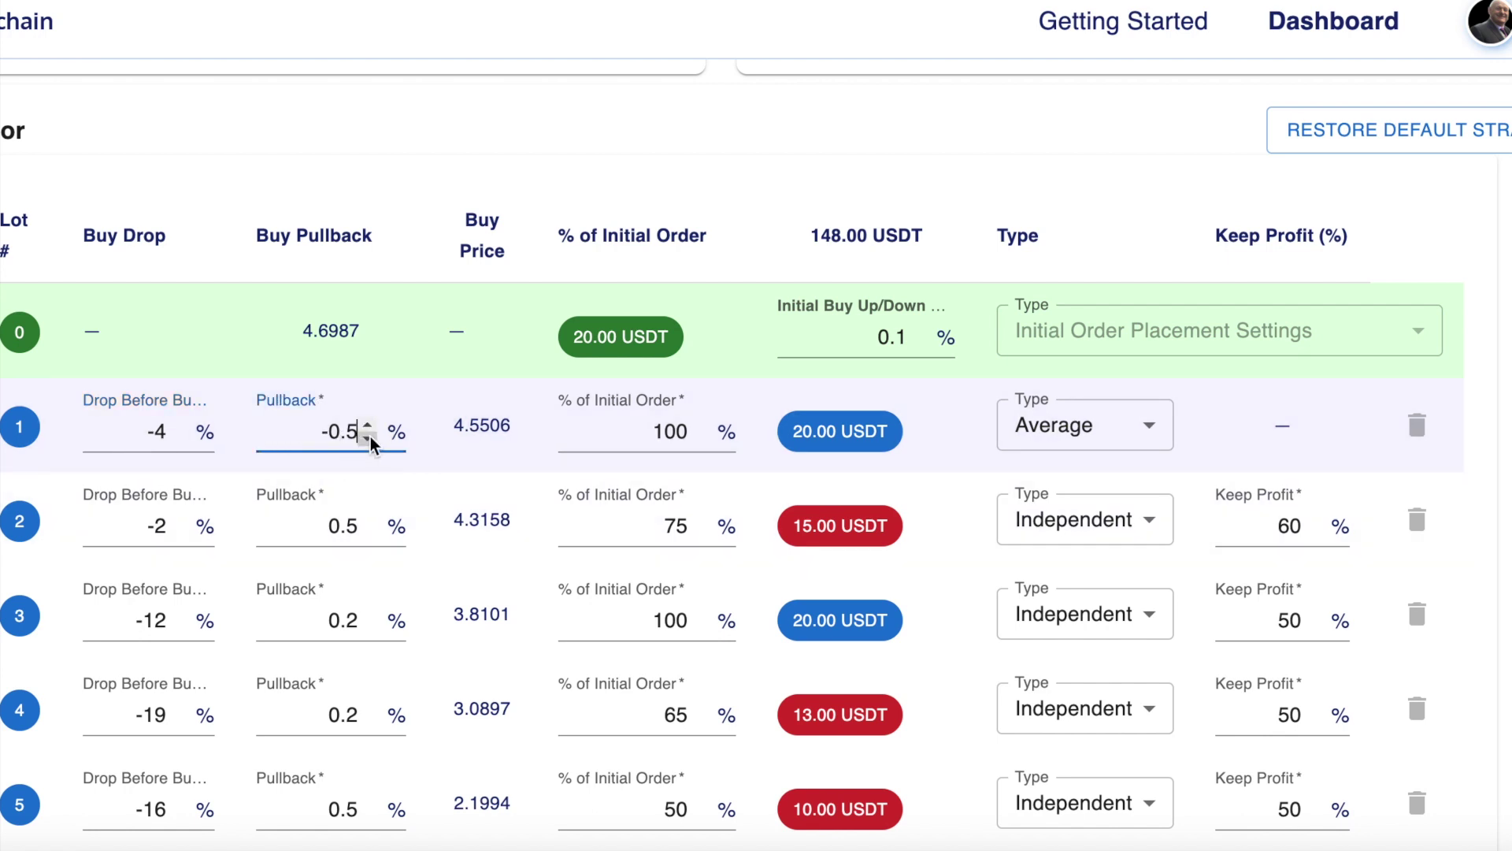
pyautogui.click(369, 430)
# Step: Set lot 1's order size to 100% of the initial order, leaving its lot type unchanged
pyautogui.doubleClick(667, 430)
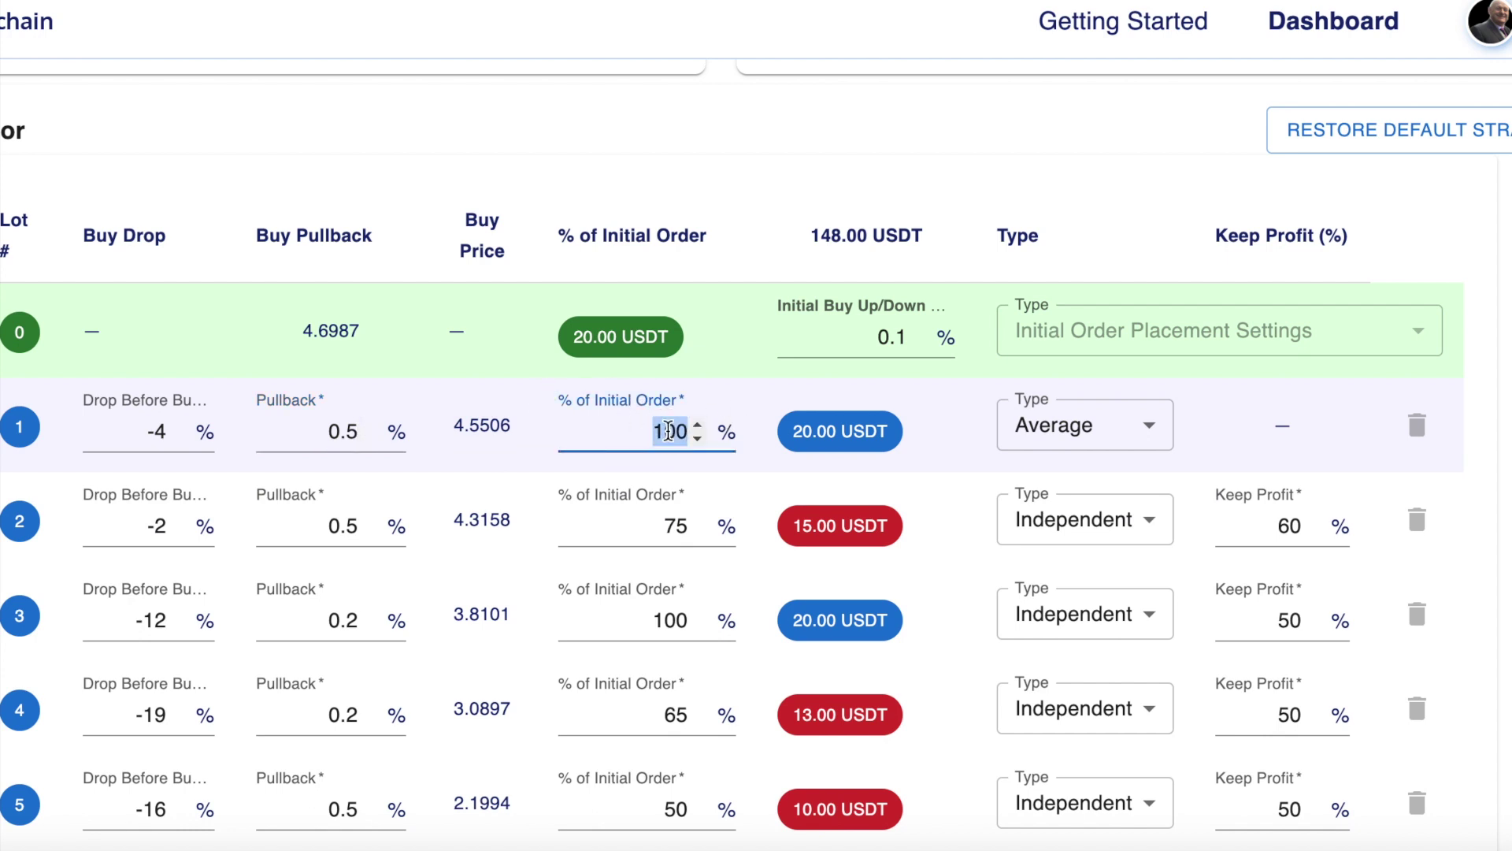
pyautogui.write('50')
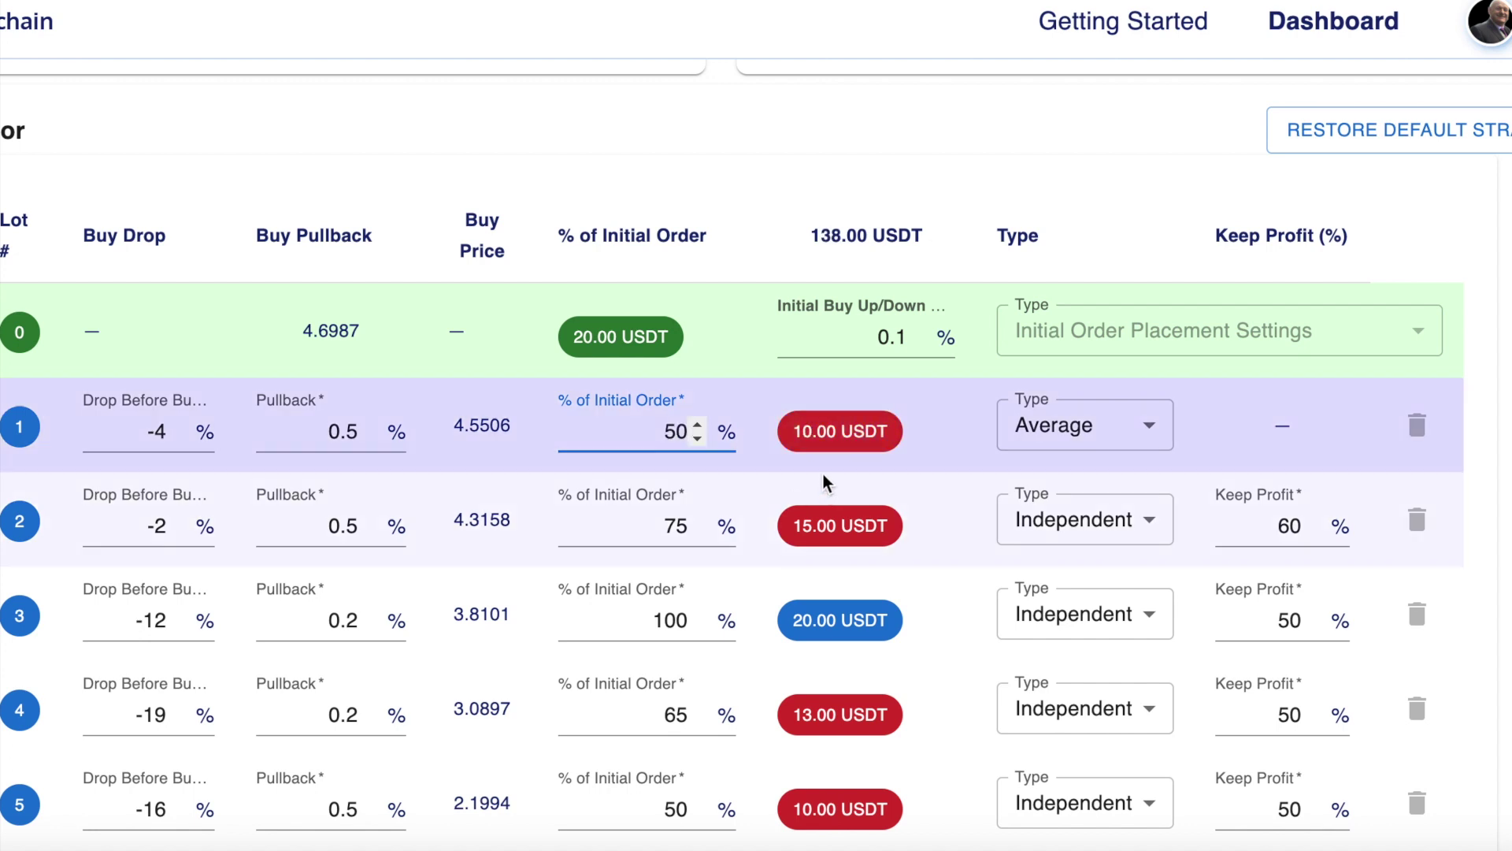
pyautogui.press('BackSpace')
pyautogui.press('BackSpace')
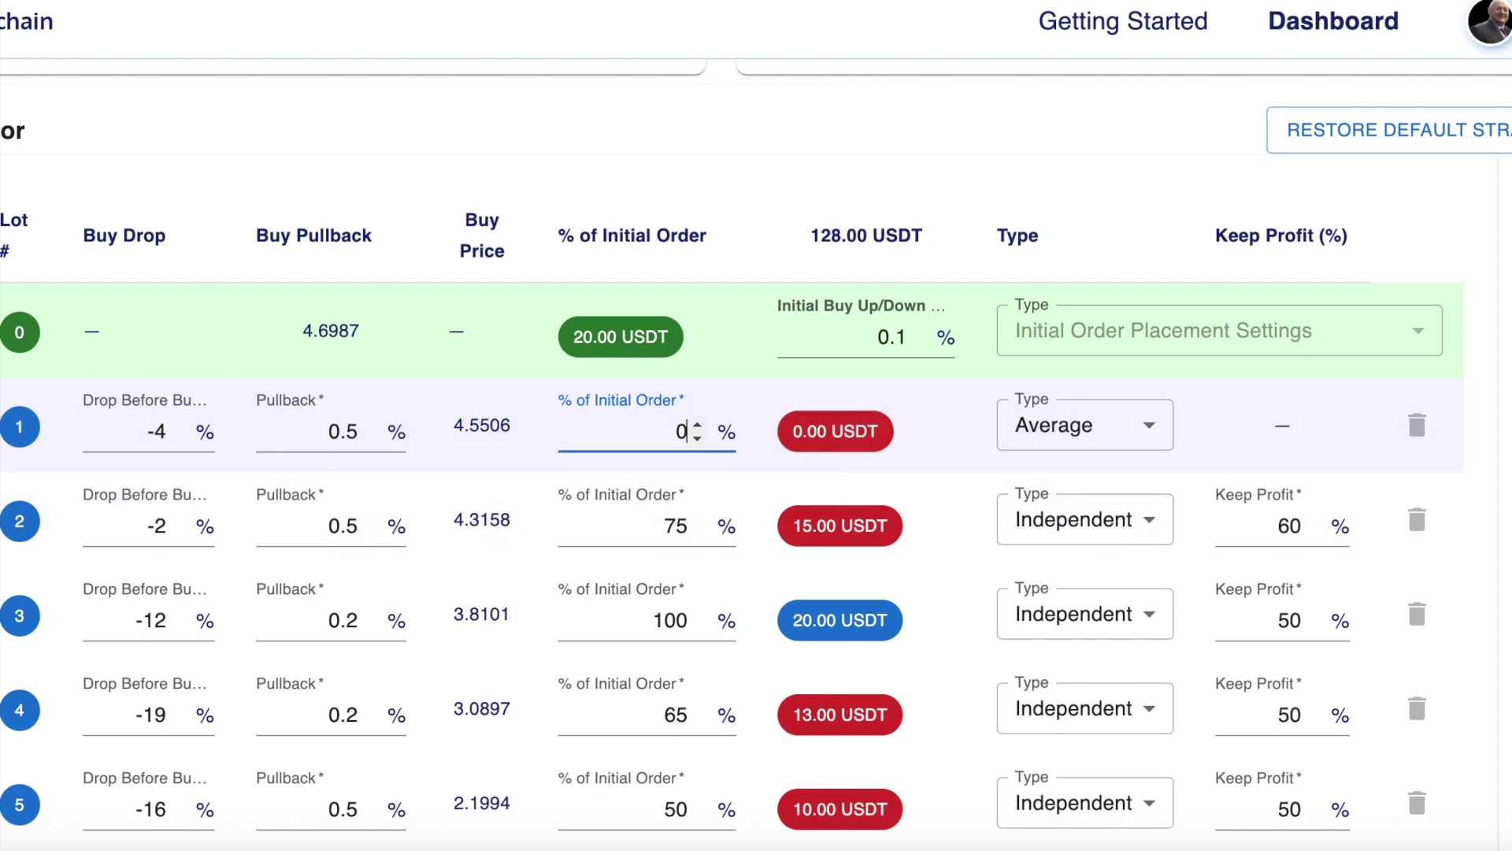
pyautogui.write('100')
pyautogui.press('Left')
pyautogui.press('Left')
pyautogui.press('Left')
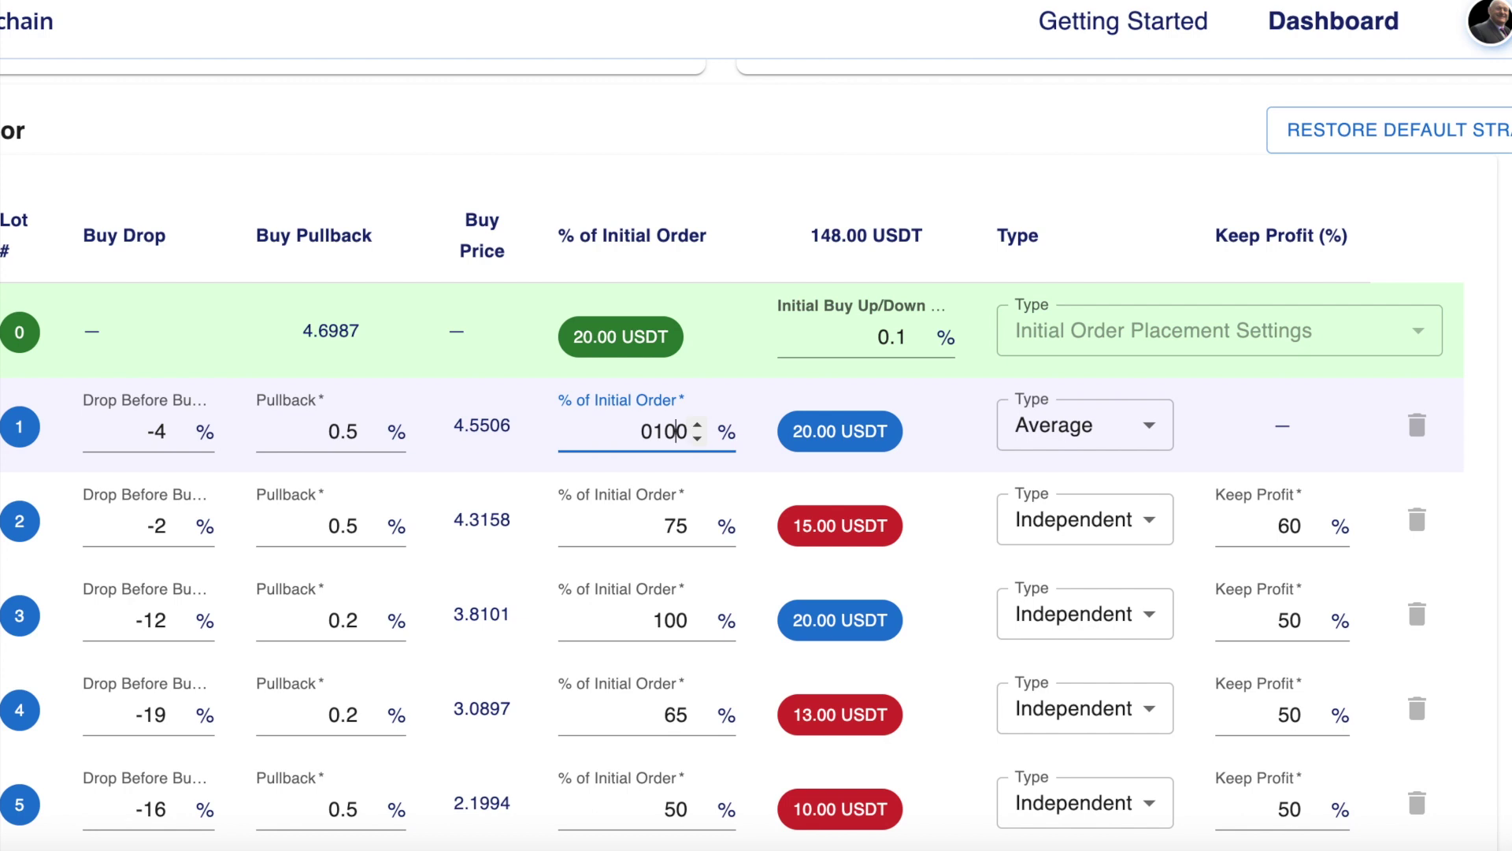
pyautogui.press('BackSpace')
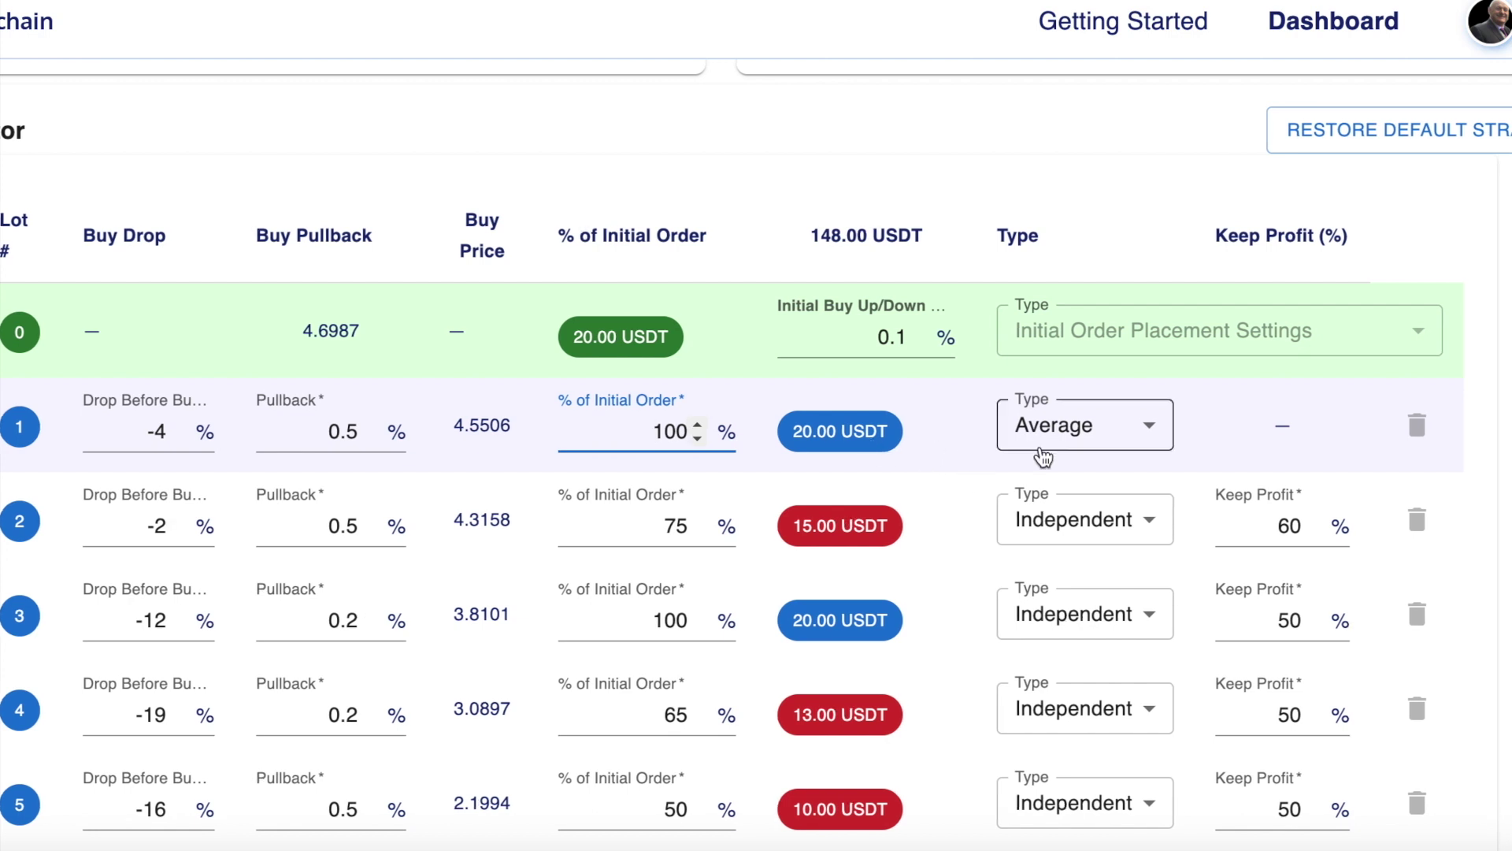
pyautogui.click(1134, 432)
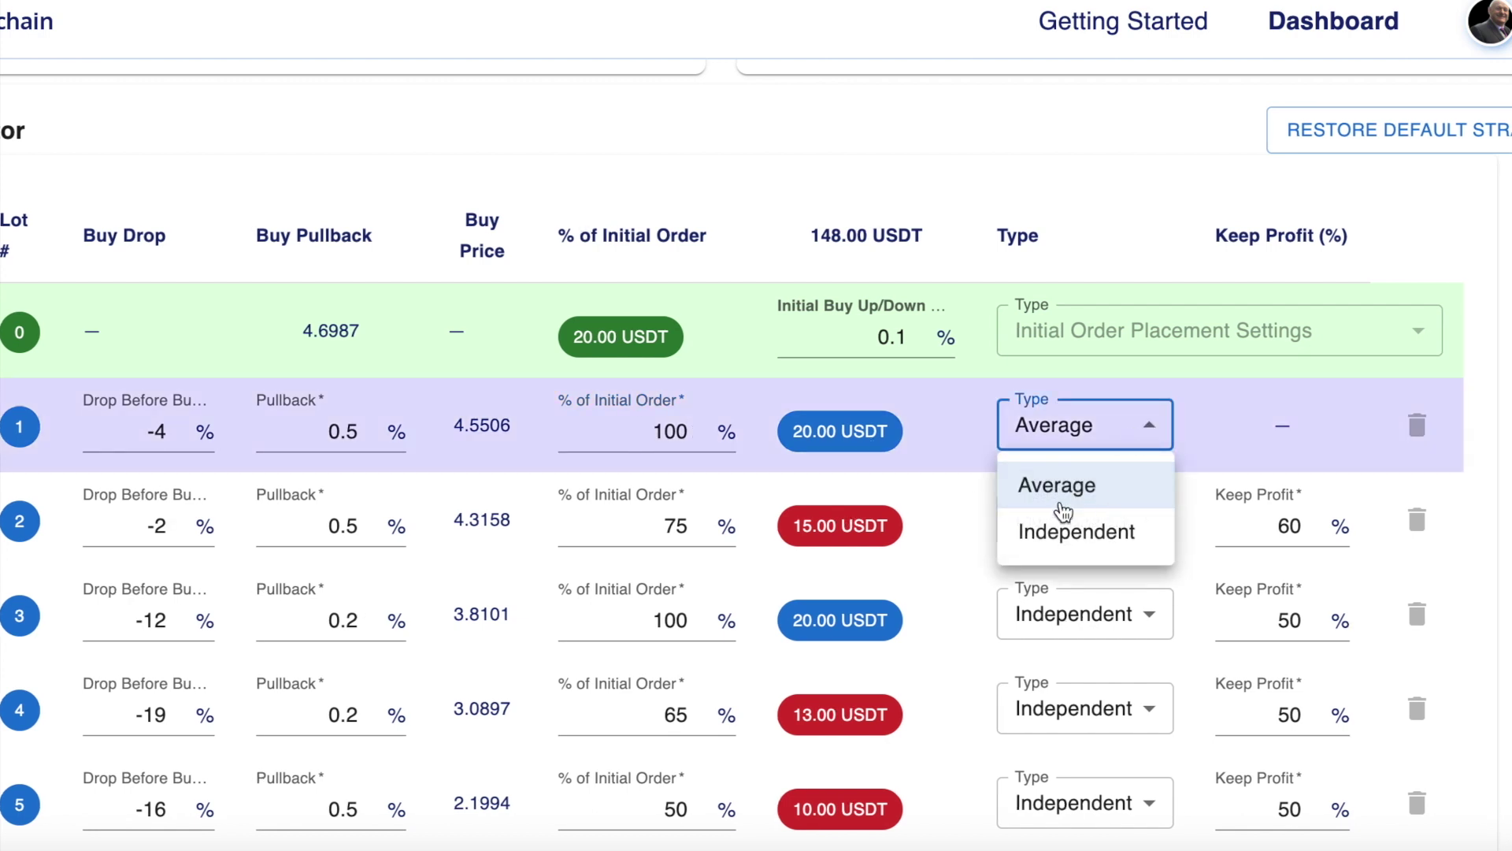
pyautogui.click(1193, 426)
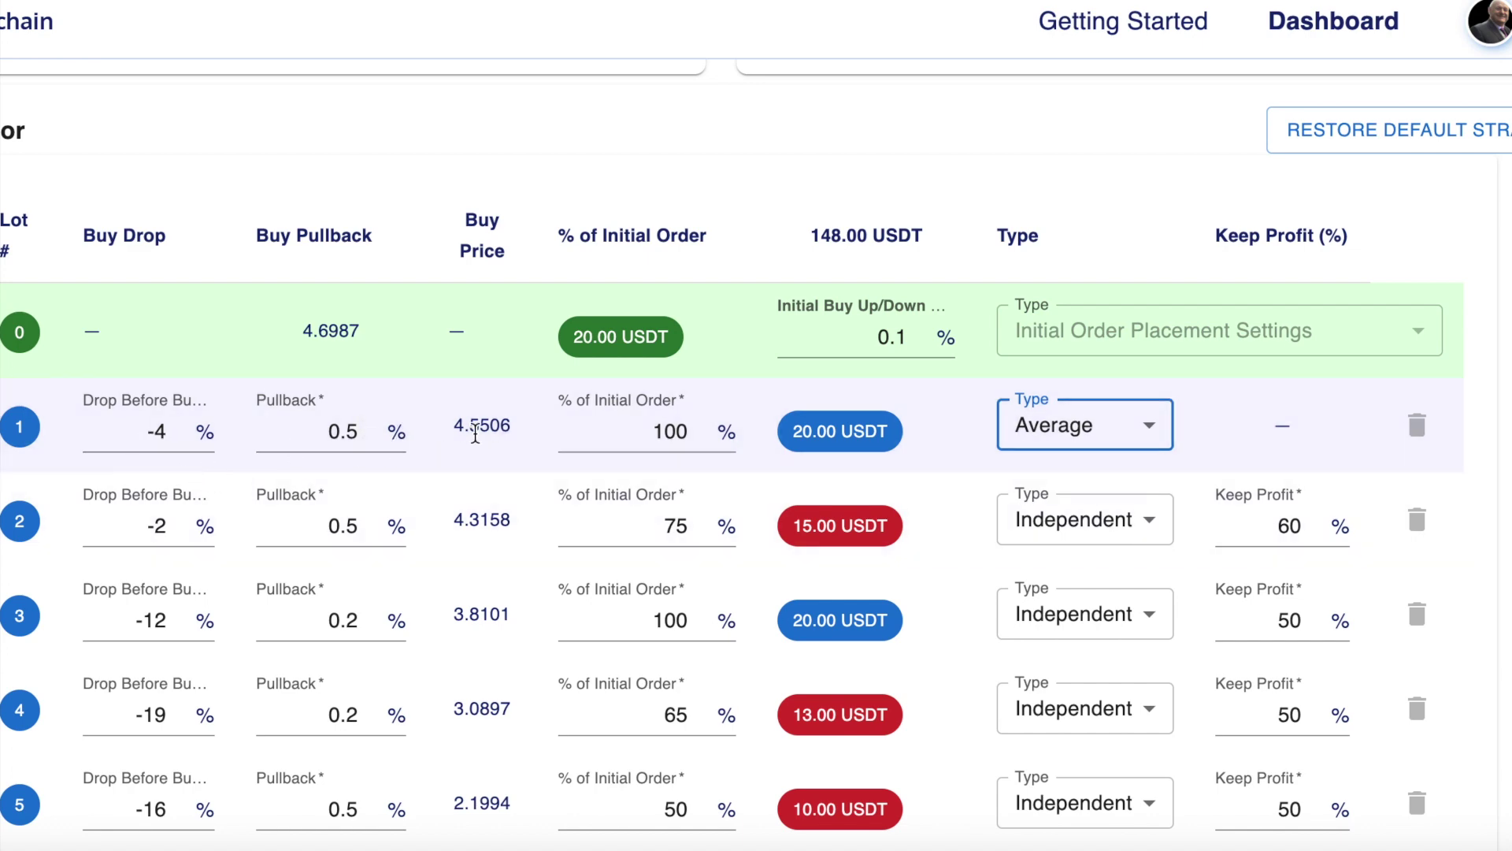
pyautogui.moveTo(455, 425); pyautogui.dragTo(526, 435)
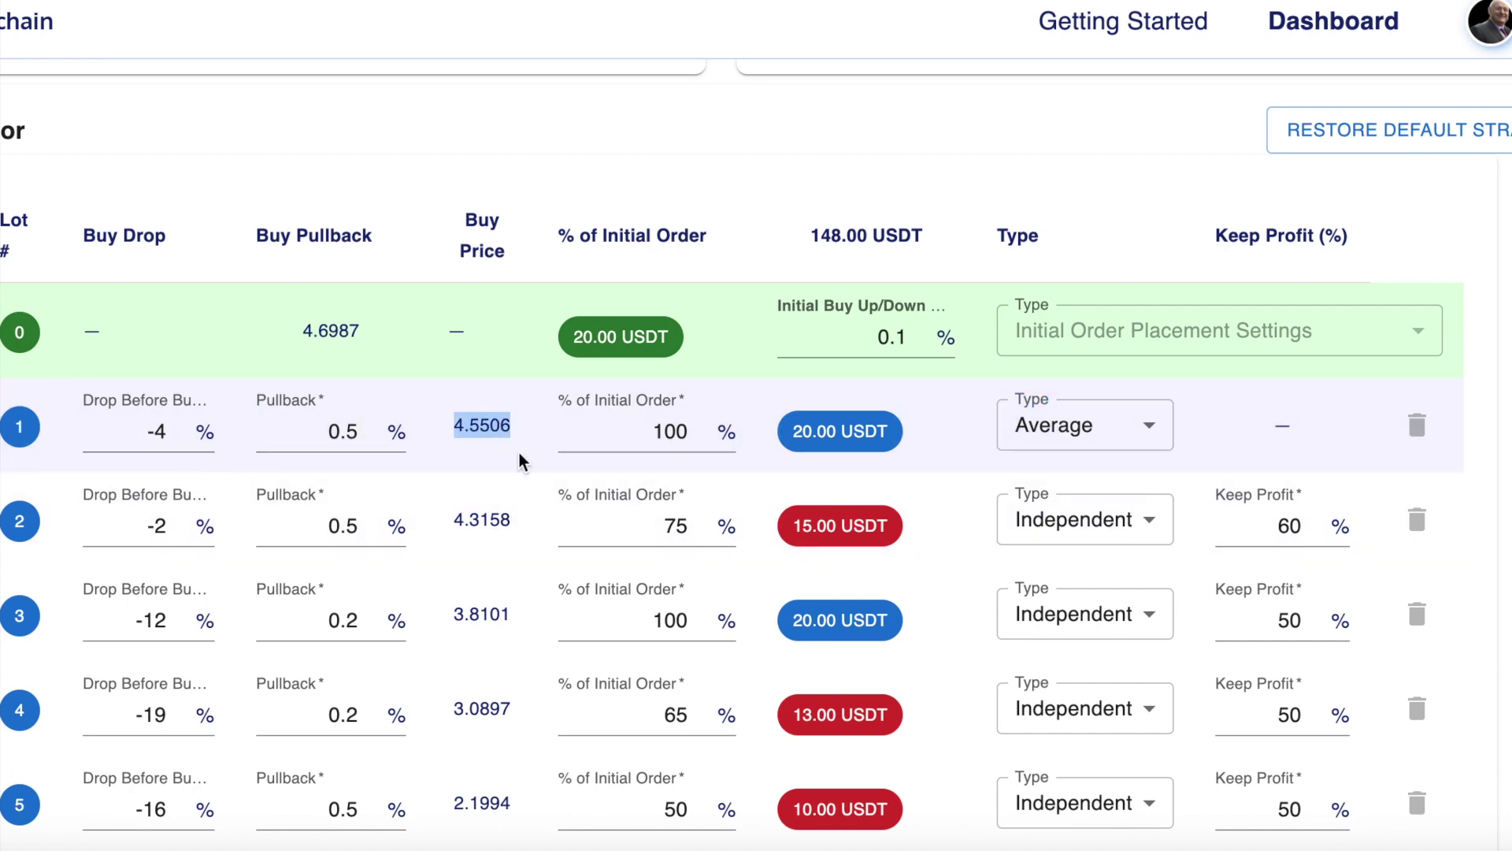
pyautogui.scroll(-4, 520, 575)
pyautogui.moveTo(455, 474); pyautogui.dragTo(517, 482)
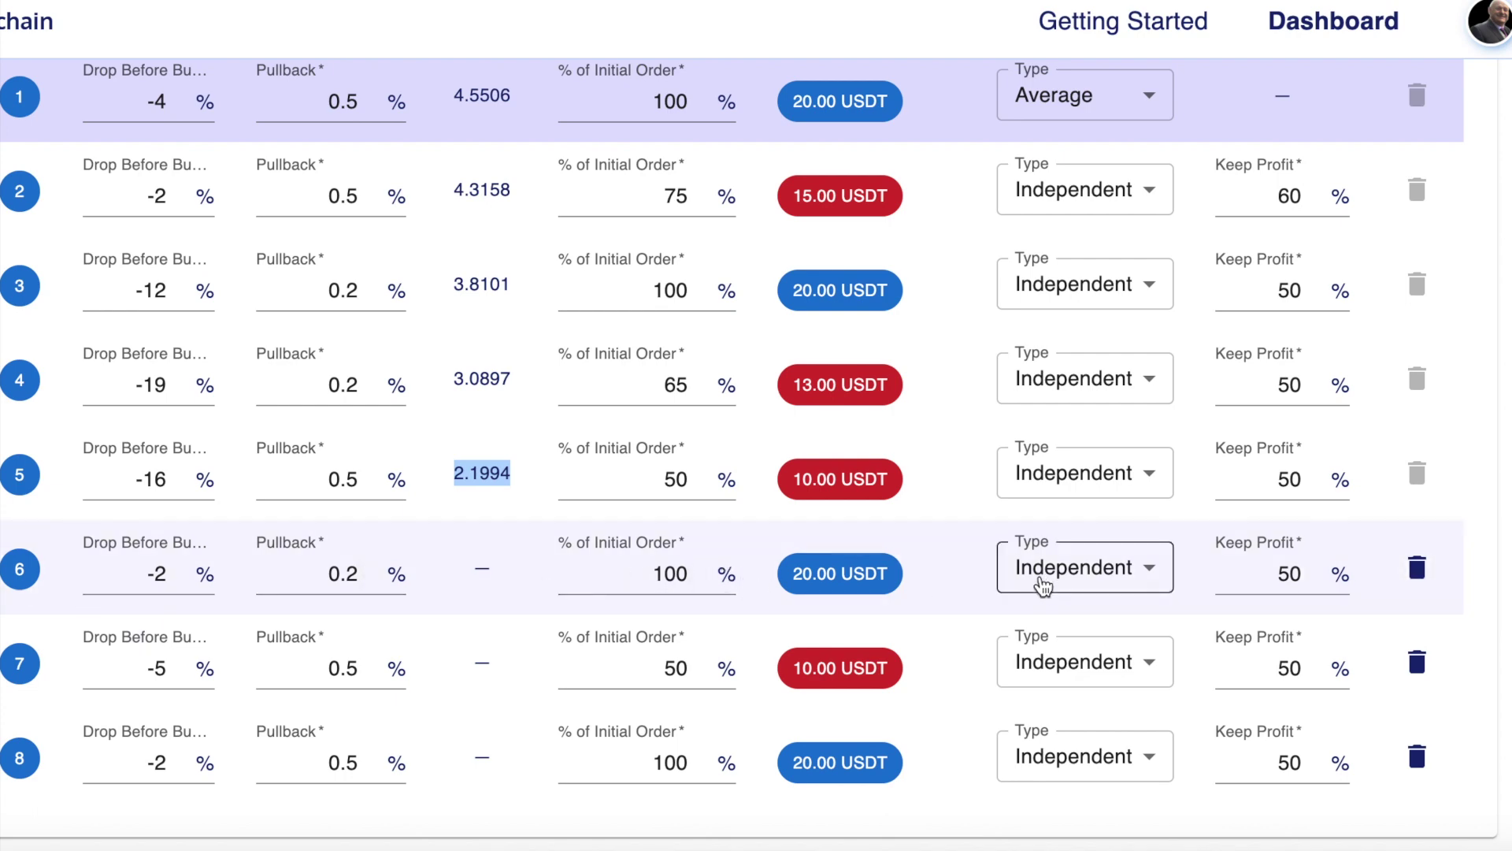
pyautogui.scroll(3, 1215, 422)
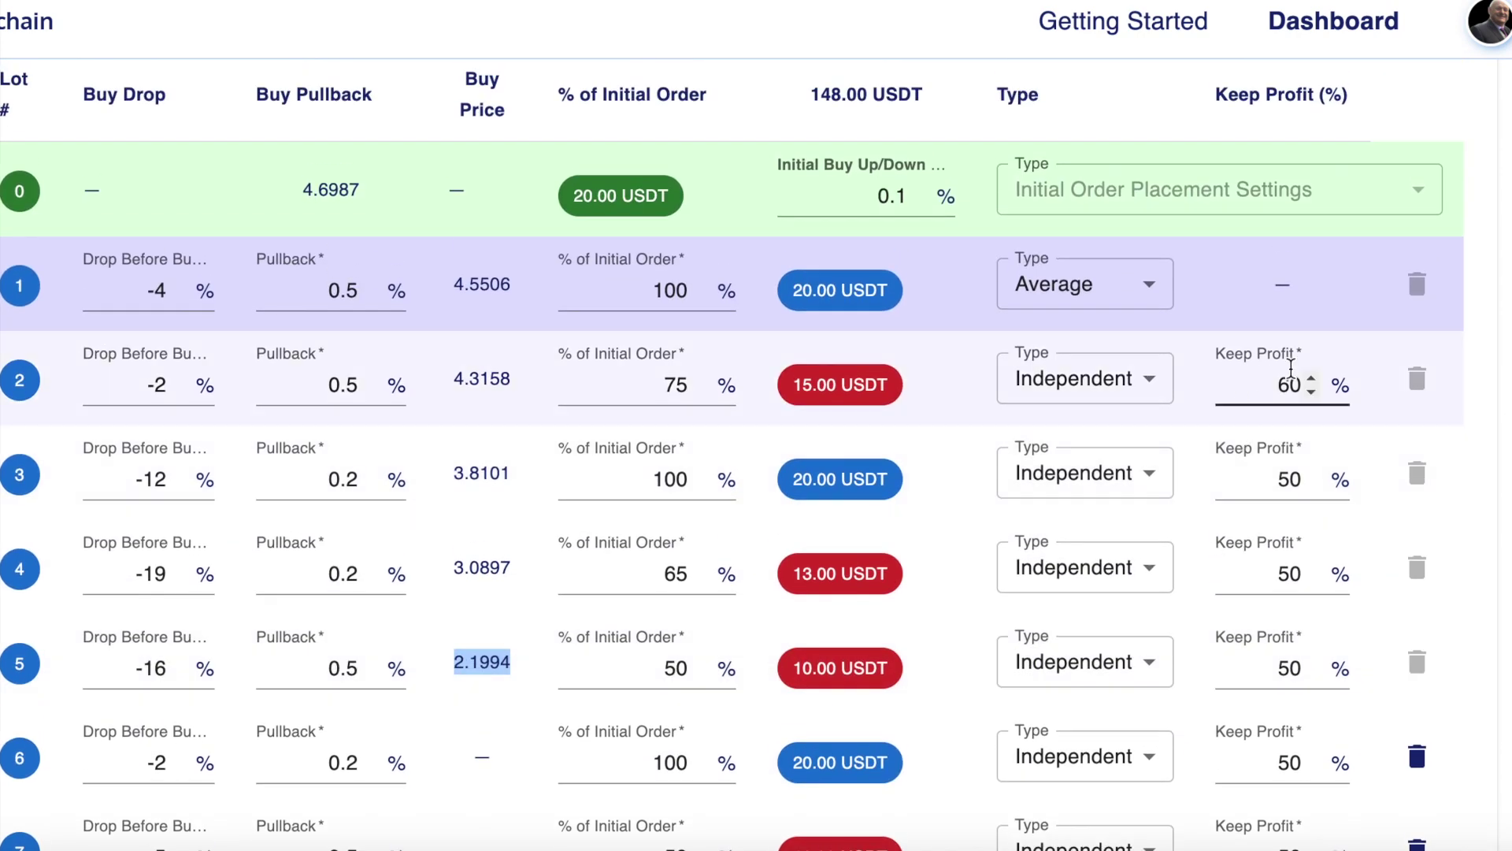
pyautogui.scroll(2, 1253, 425)
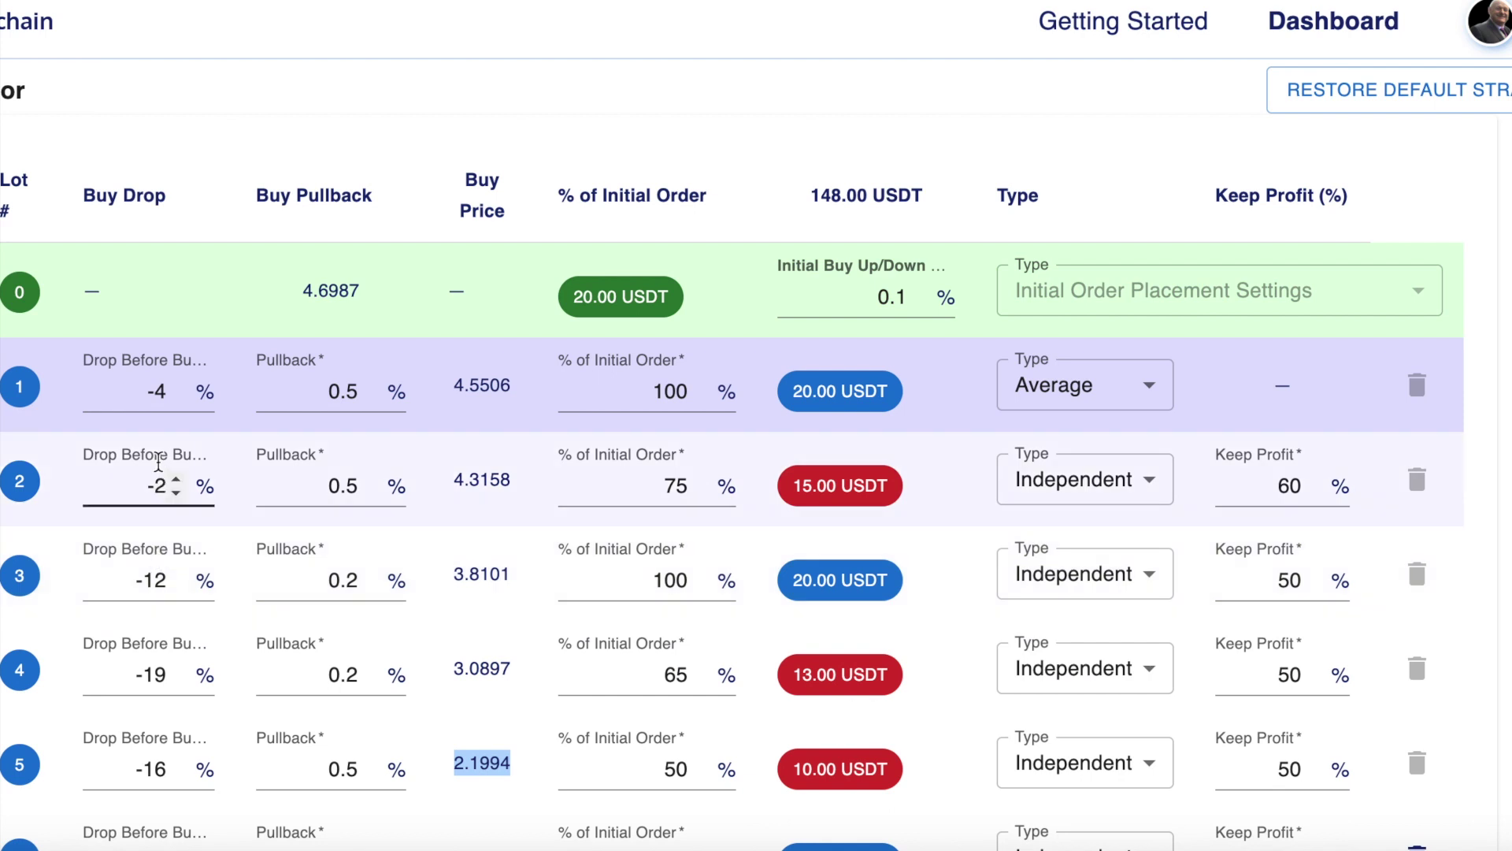
pyautogui.click(163, 398)
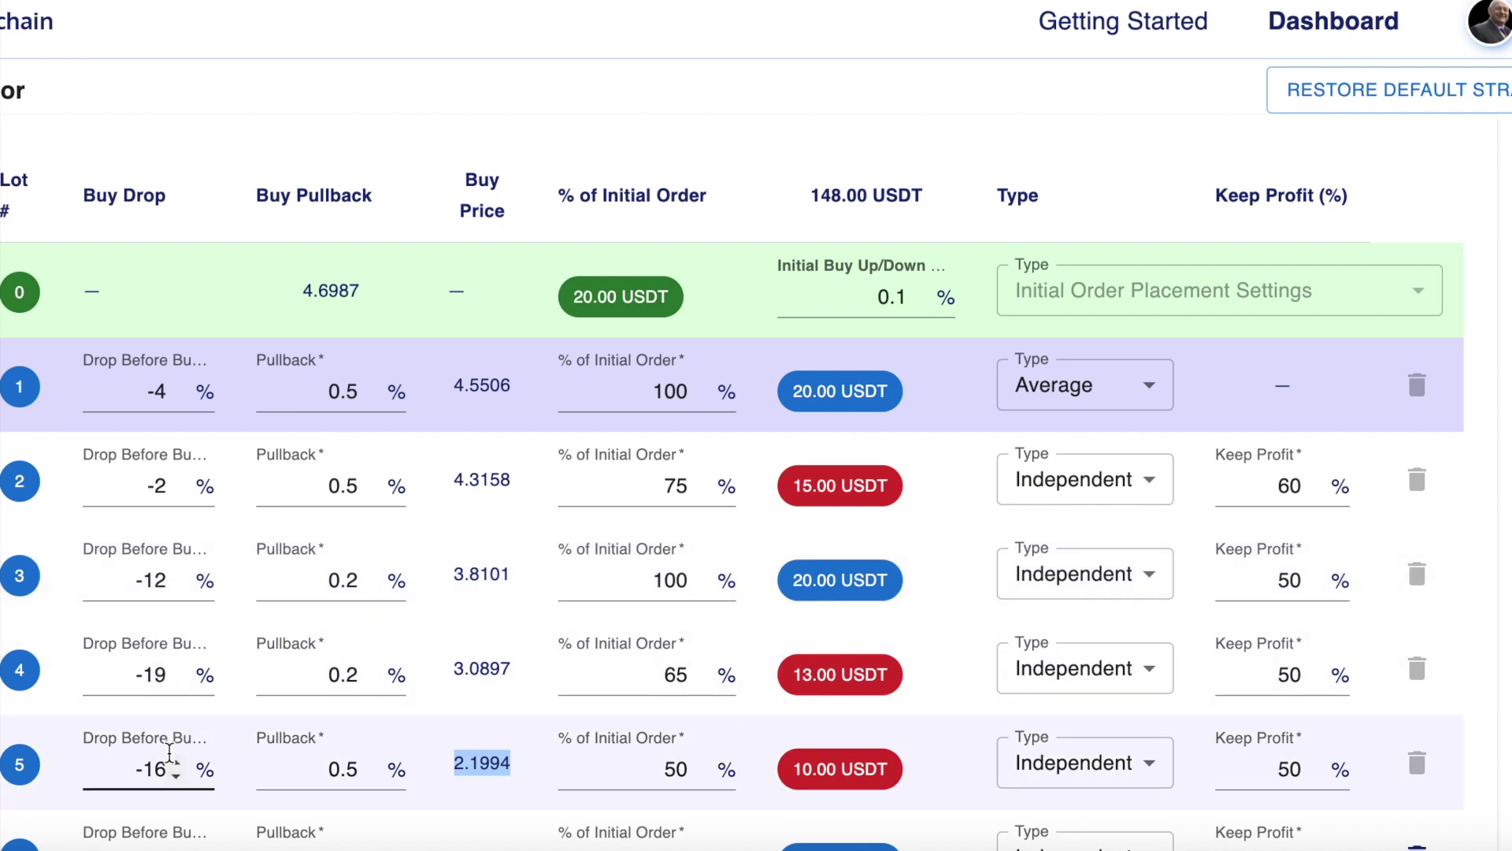
pyautogui.scroll(-1, 169, 753)
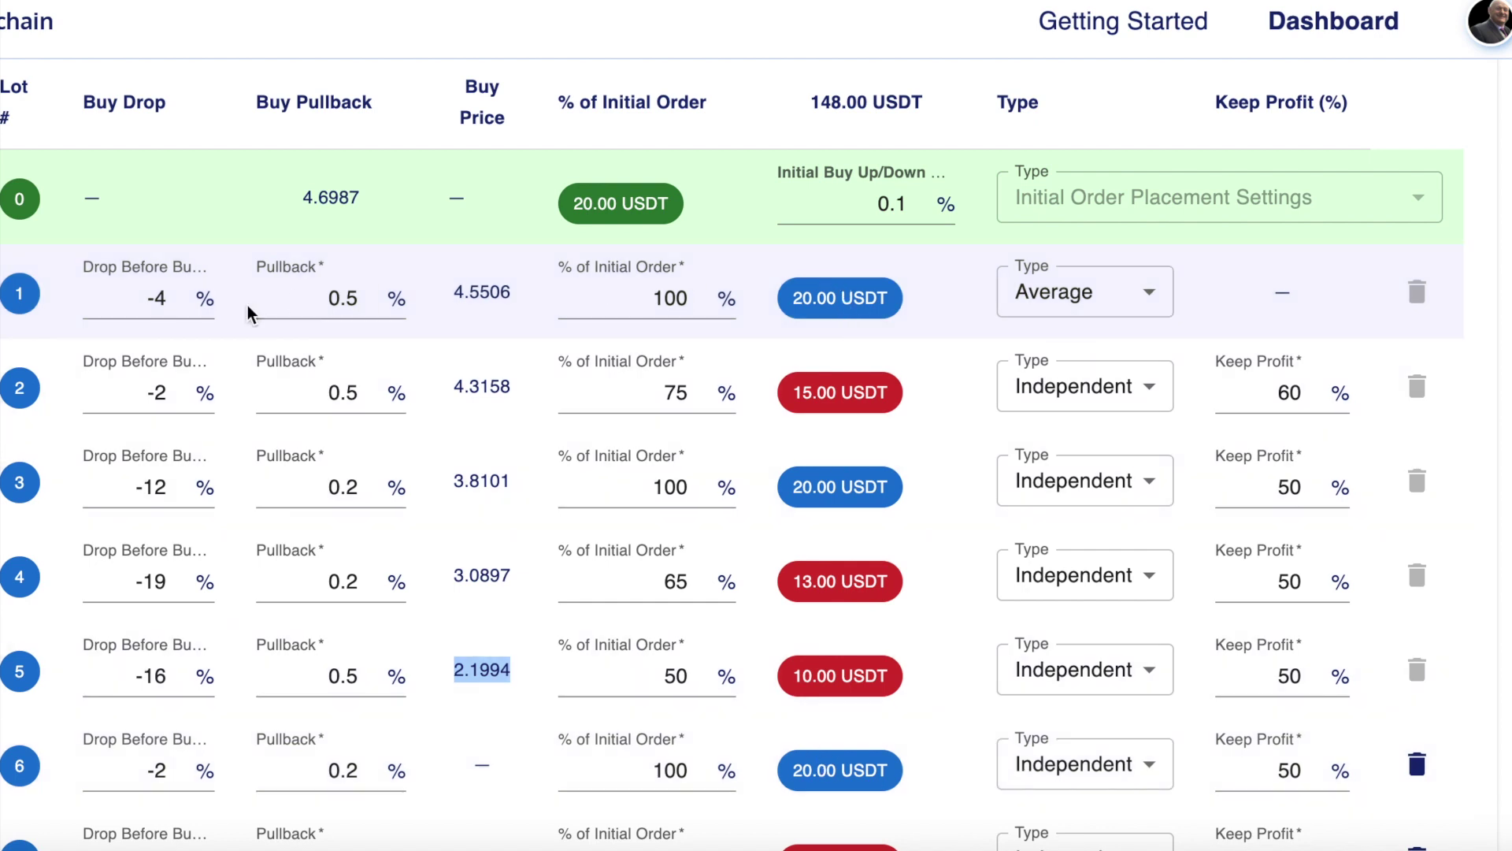
pyautogui.moveTo(455, 291); pyautogui.dragTo(508, 291)
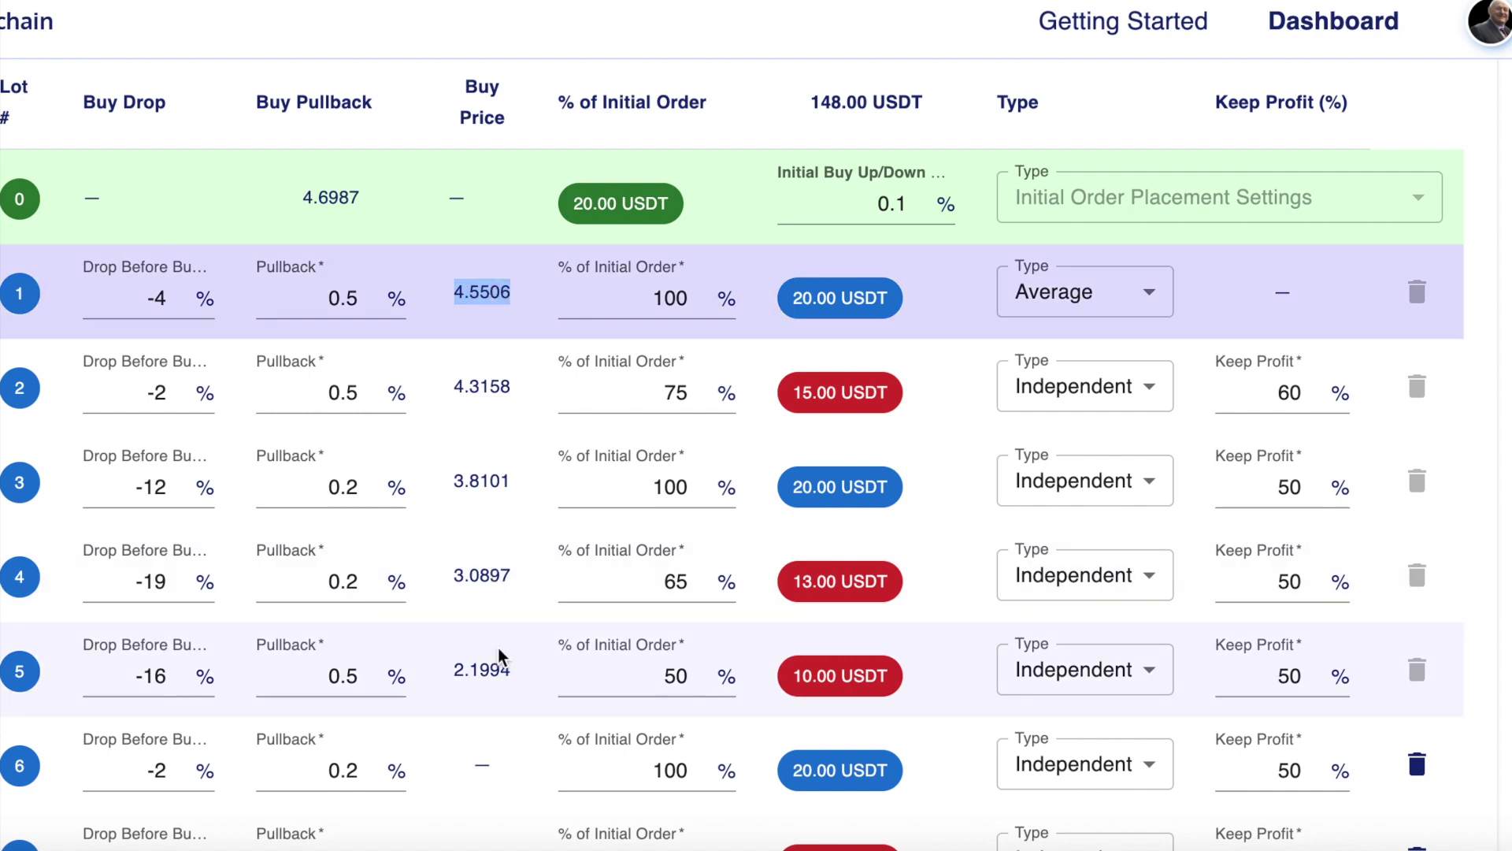
pyautogui.moveTo(508, 660); pyautogui.dragTo(475, 691)
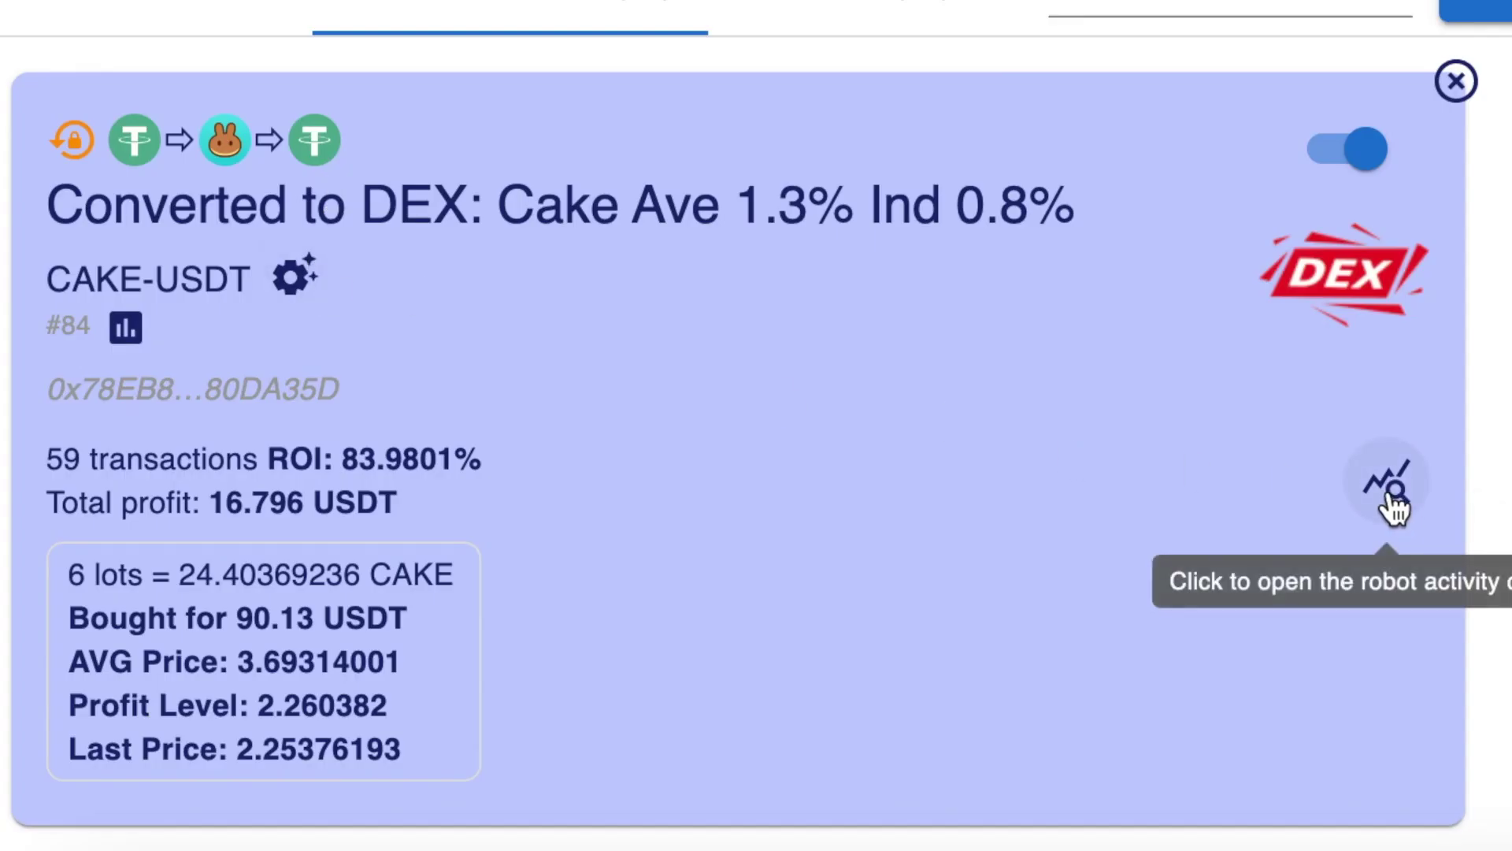
# Step: Open the CAKE-USDT robot's activity overview and scroll through its buy and sell transactions
pyautogui.click(1391, 498)
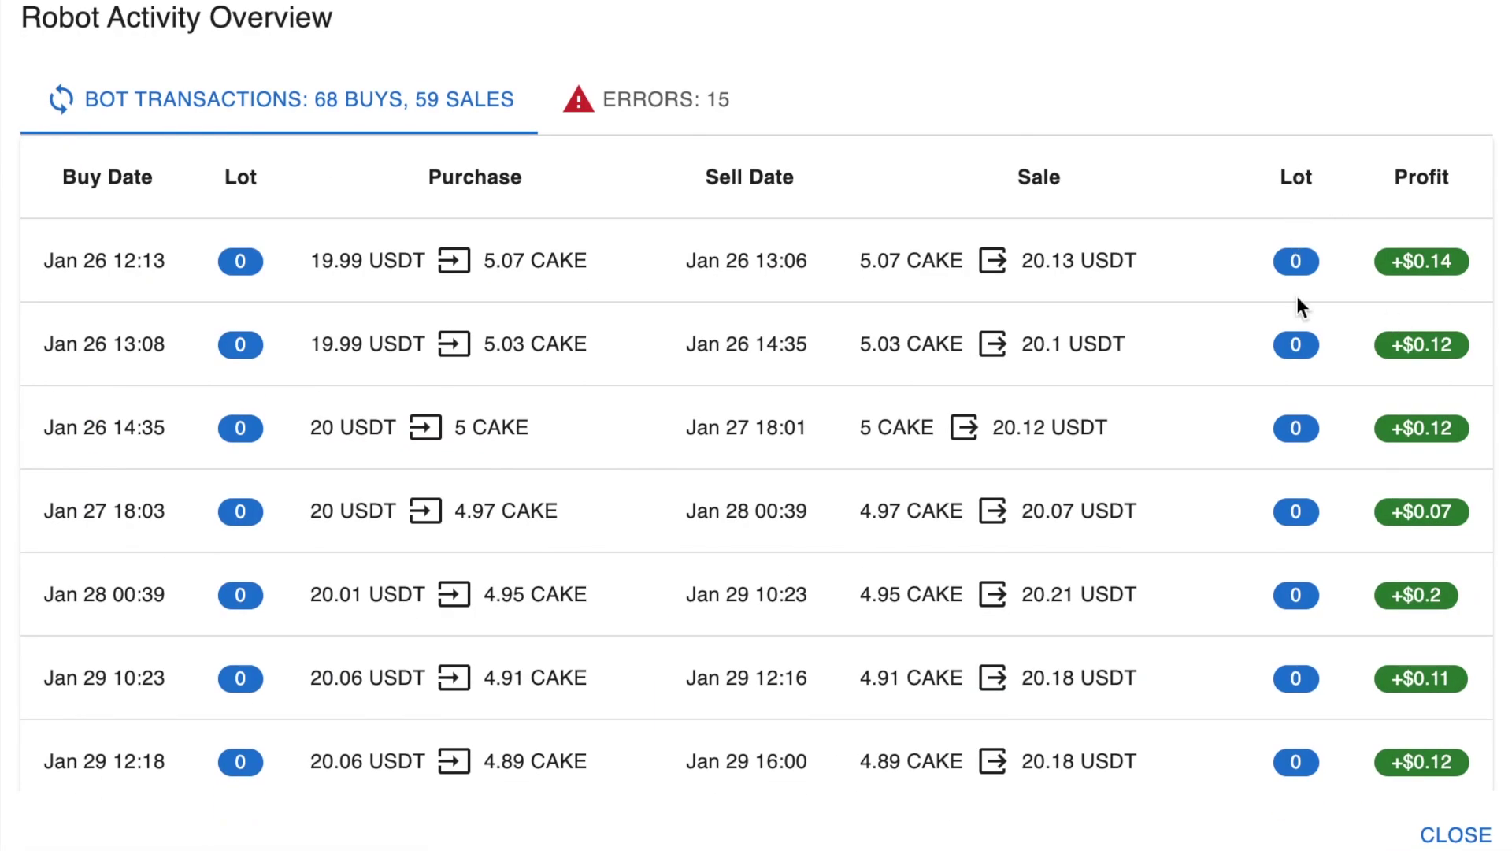
pyautogui.moveTo(1301, 176); pyautogui.dragTo(1277, 178)
pyautogui.scroll(-5, 1278, 423)
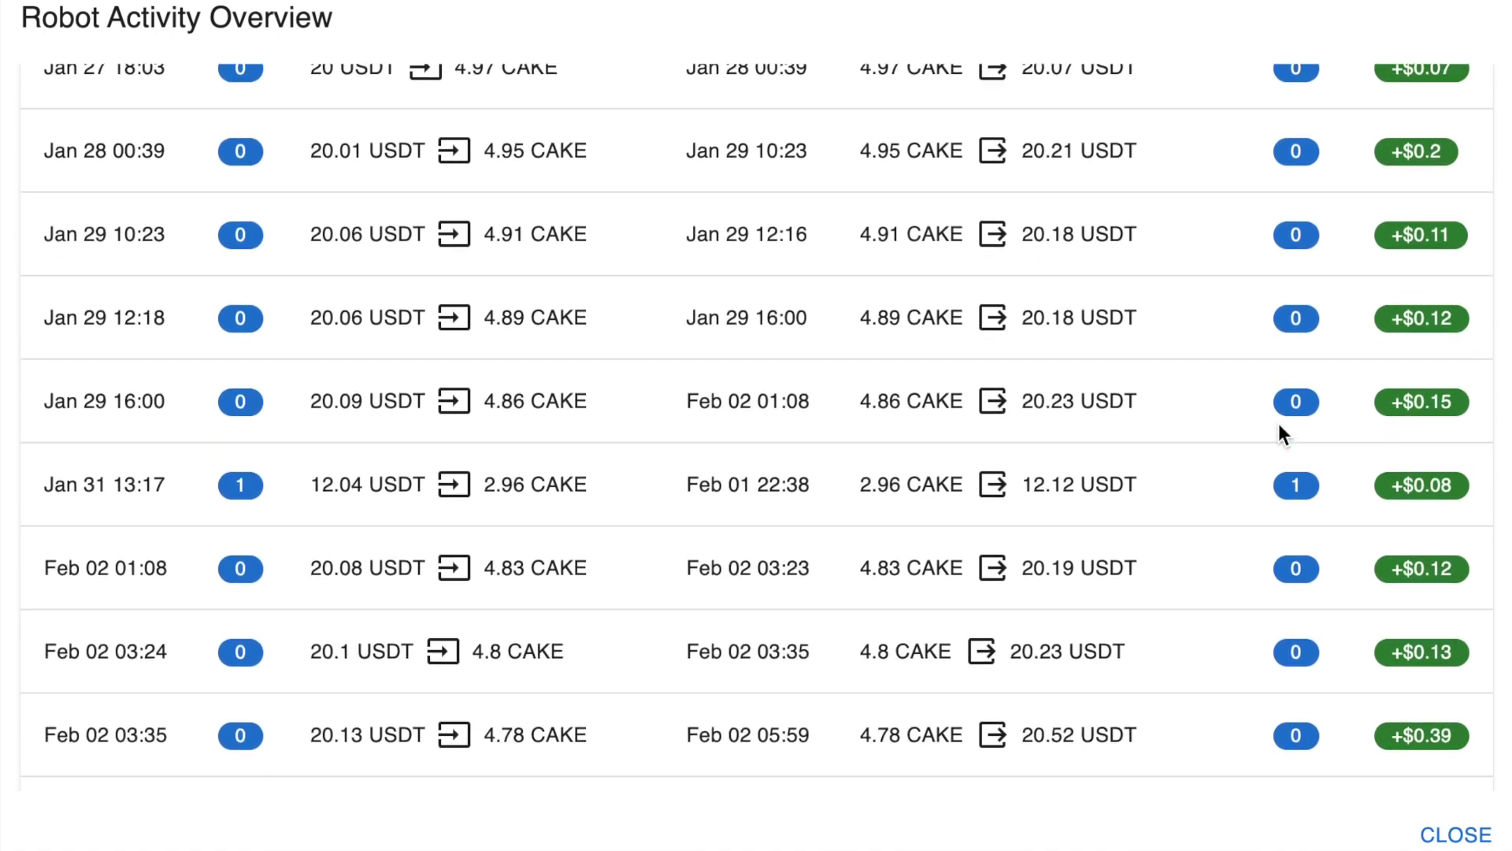
pyautogui.scroll(-8, 1279, 423)
pyautogui.scroll(-15, 1279, 423)
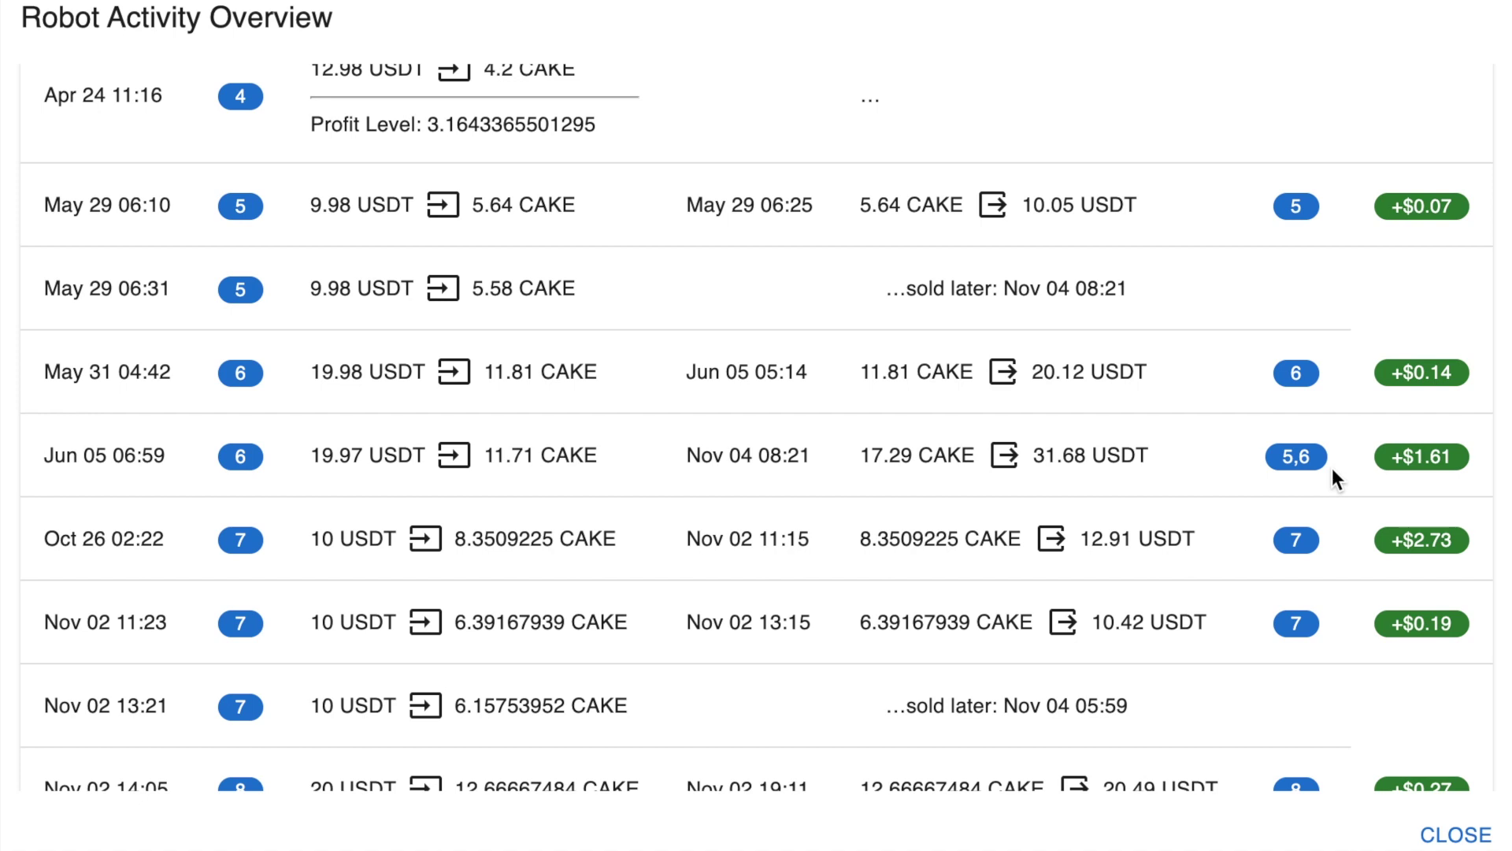
pyautogui.scroll(-9, 1333, 471)
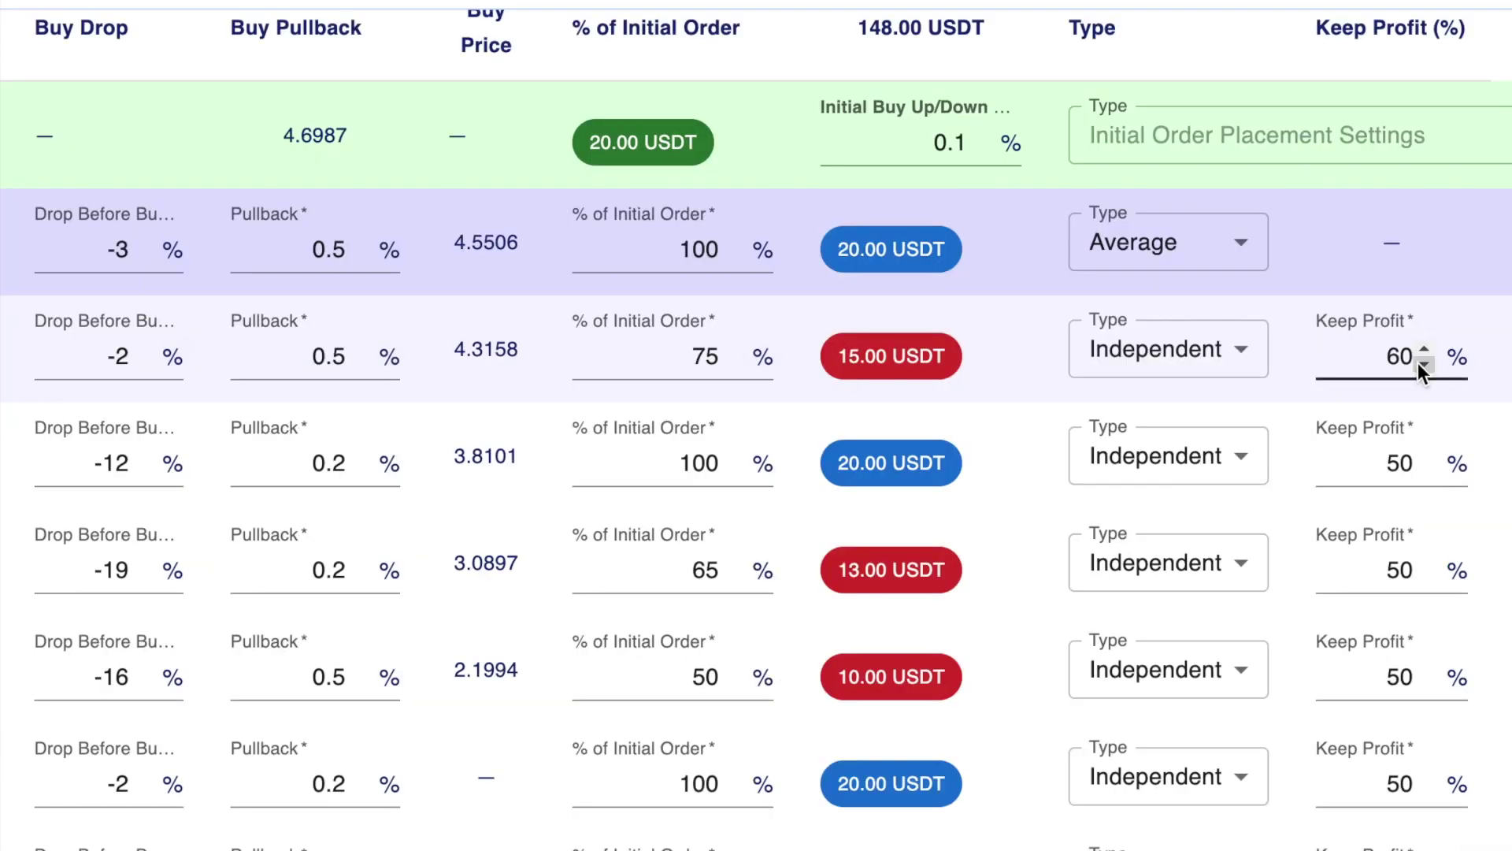
pyautogui.doubleClick(1401, 357)
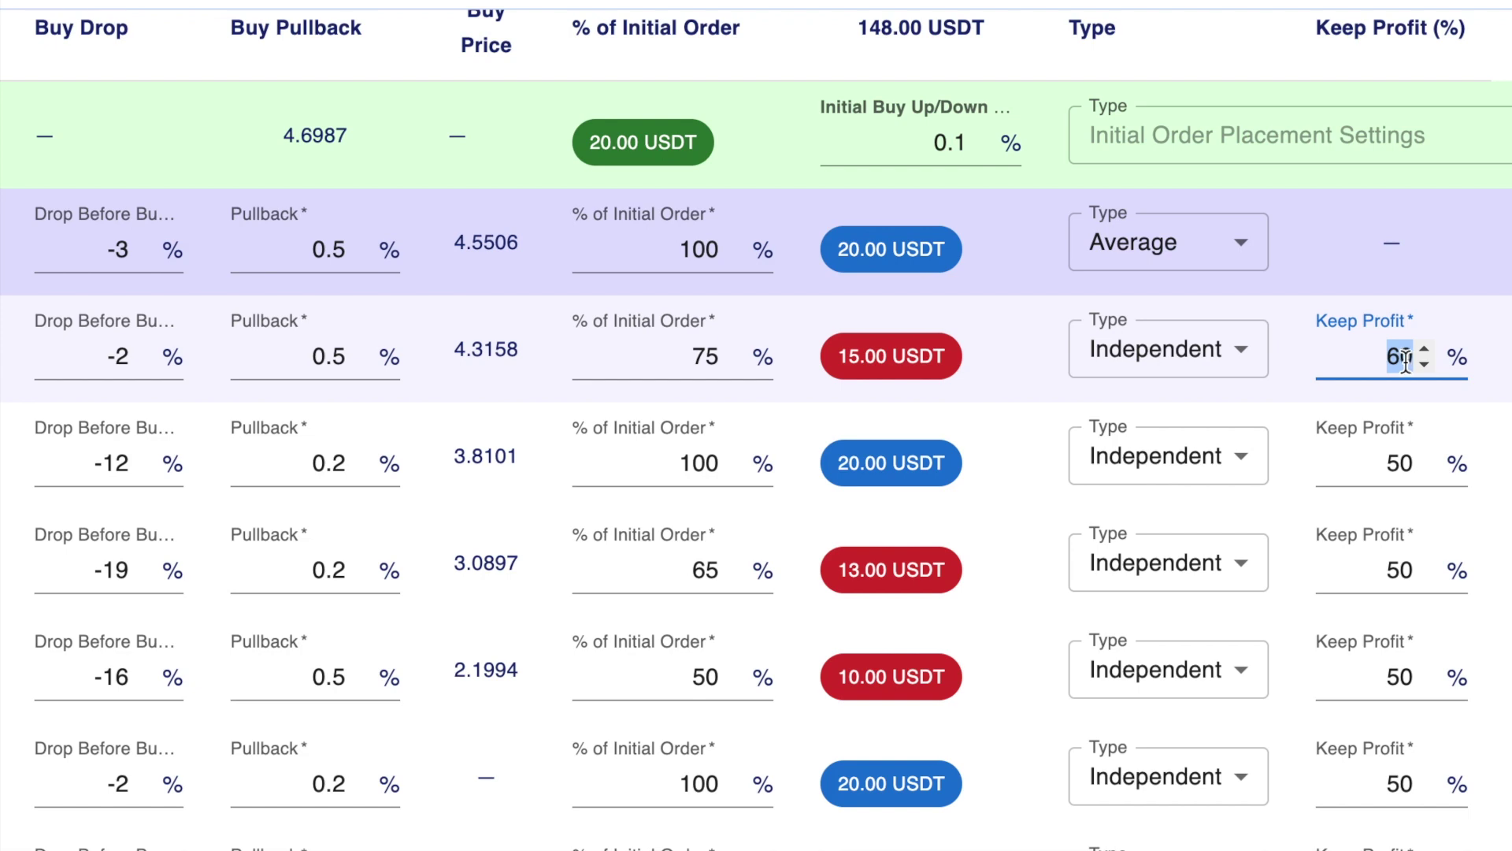
pyautogui.scroll(-5, 955, 513)
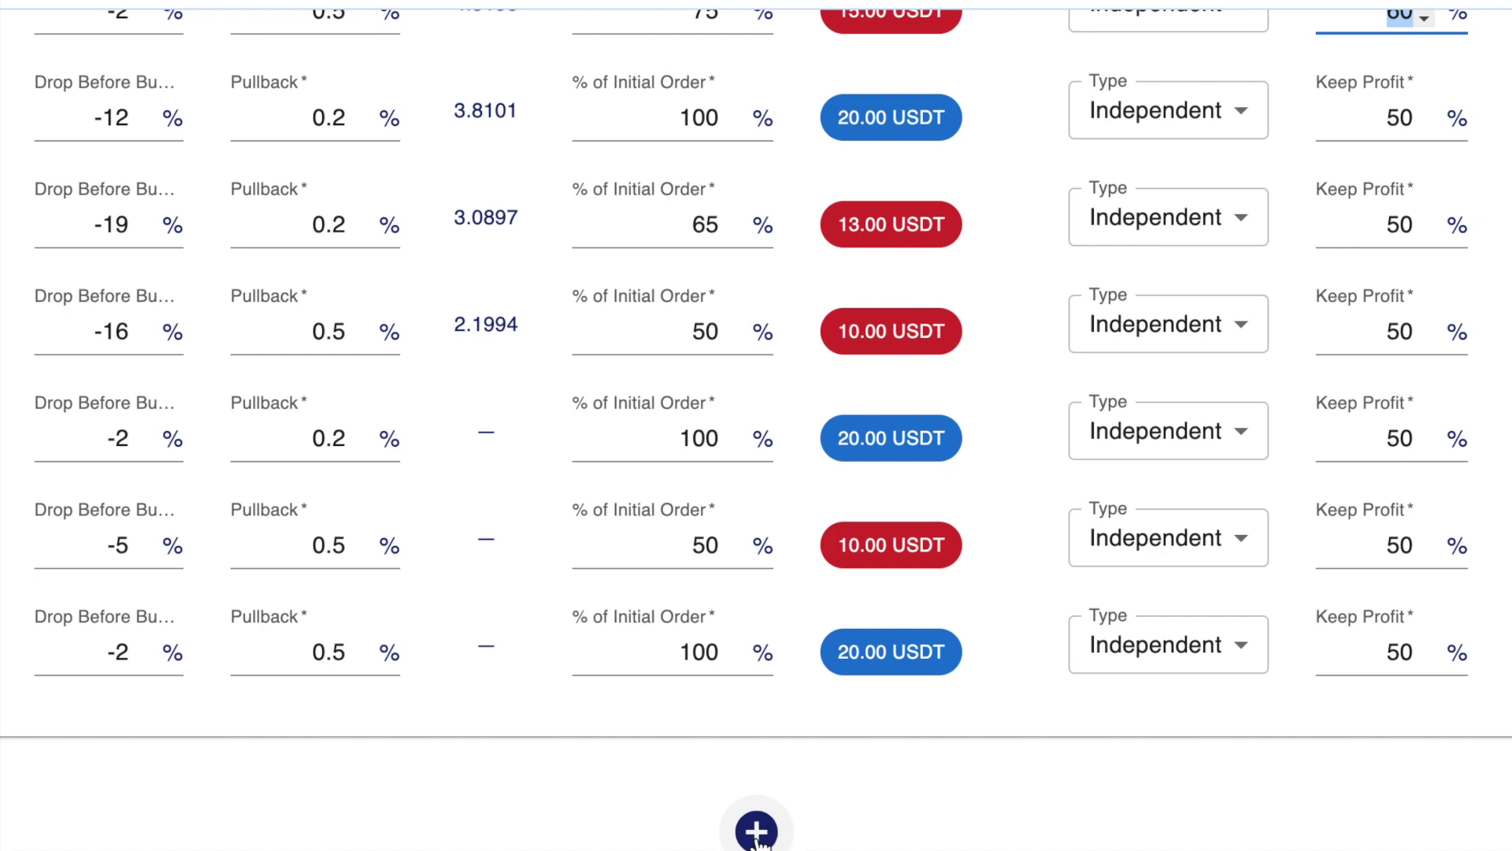
pyautogui.click(756, 833)
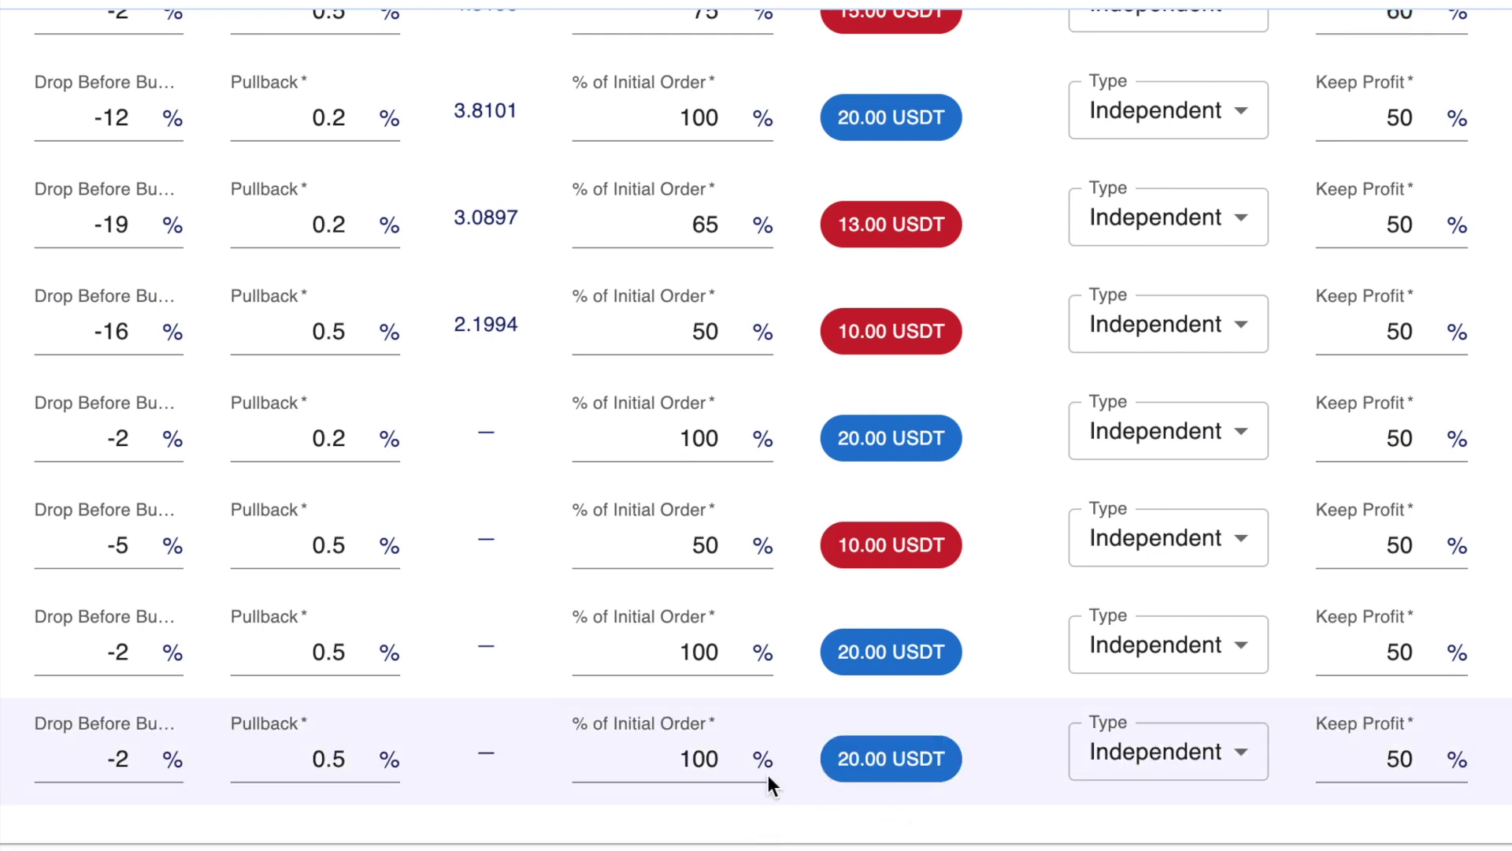
pyautogui.scroll(-3, 685, 796)
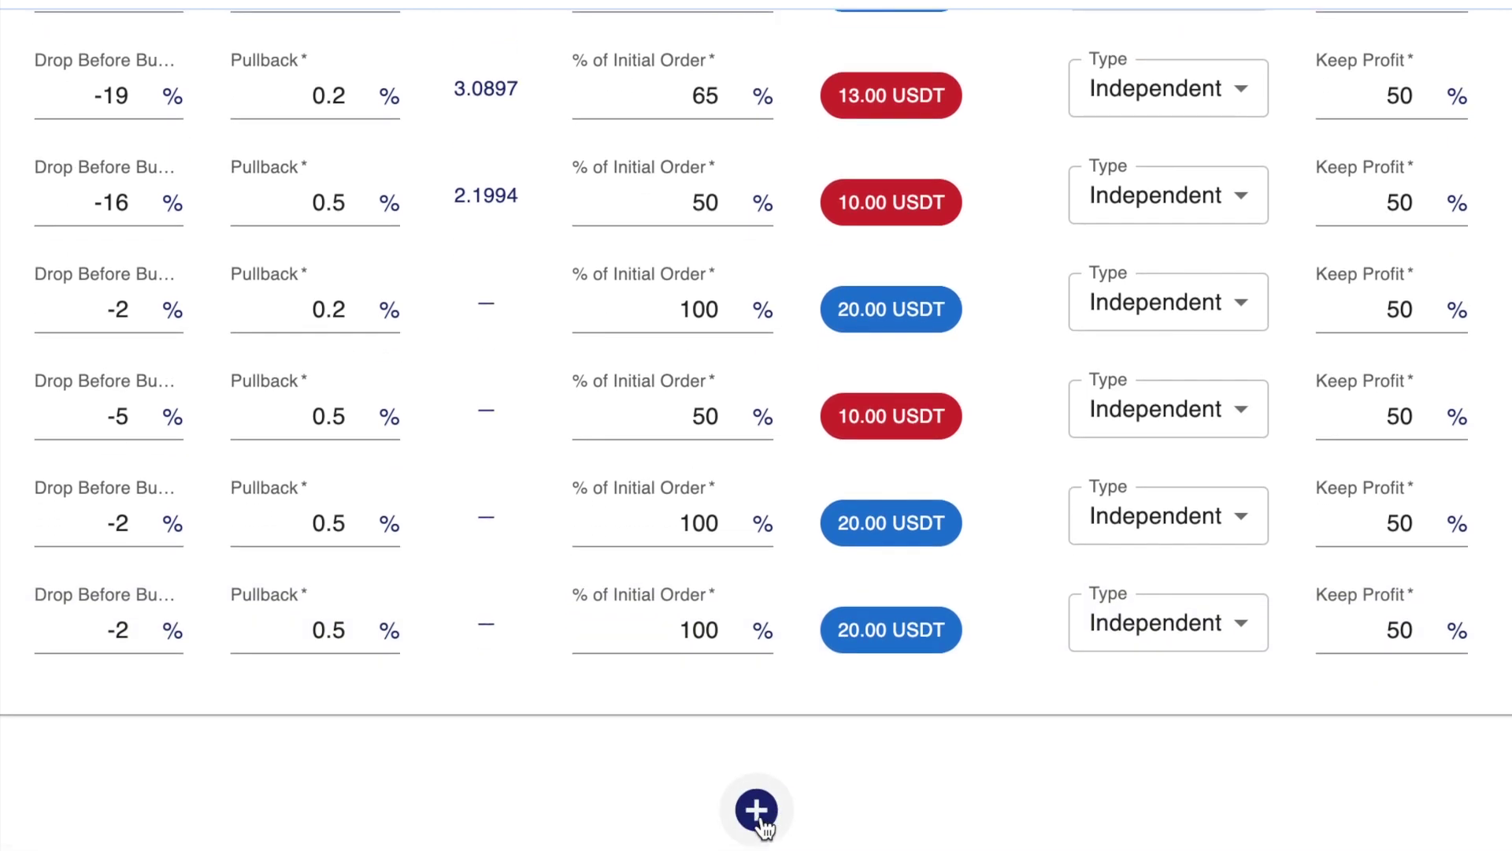
pyautogui.click(757, 811)
pyautogui.click(1473, 693)
pyautogui.click(1468, 608)
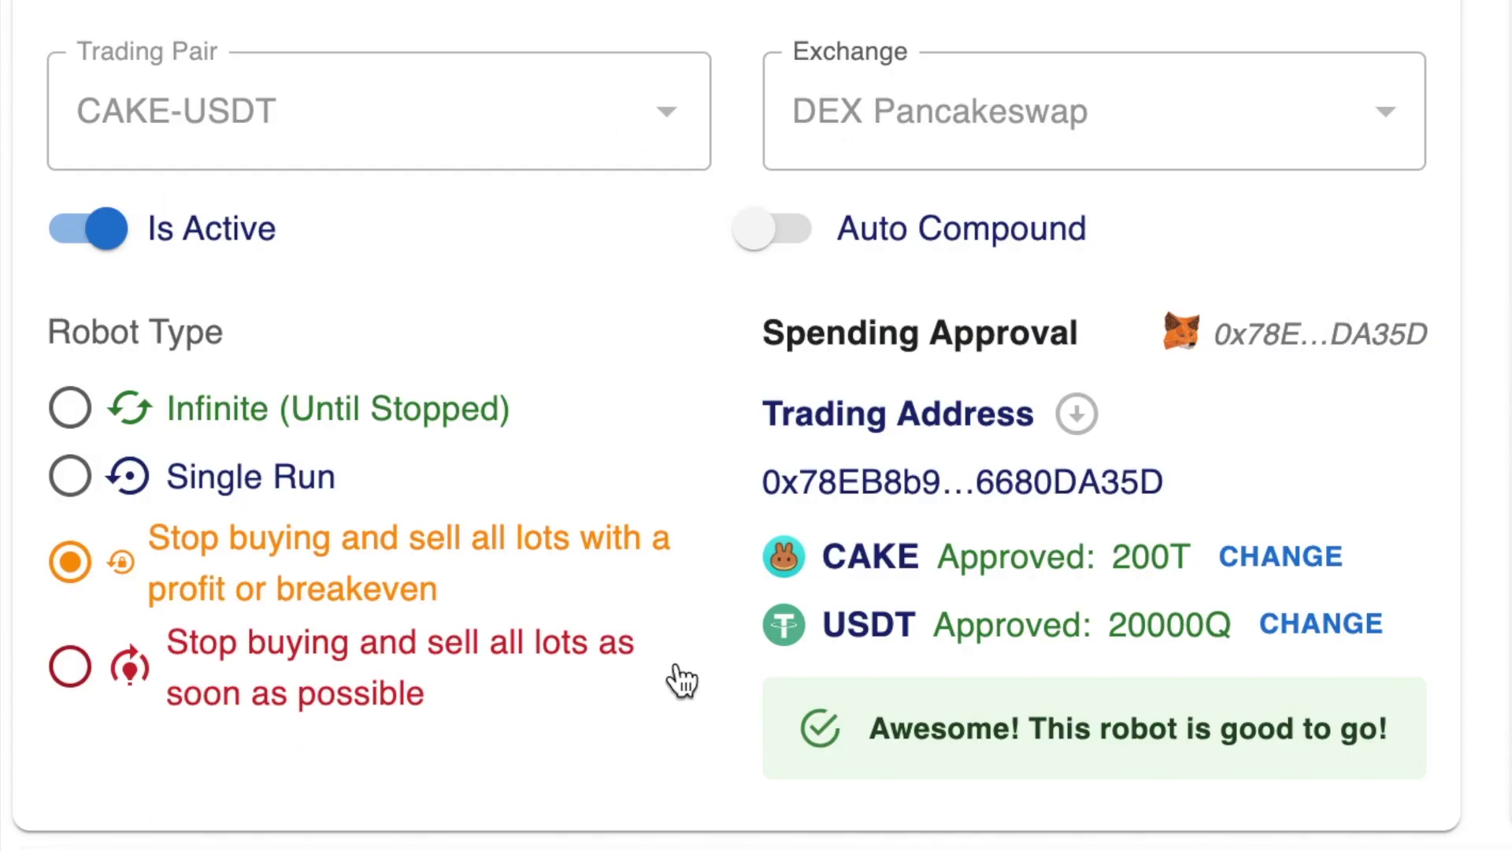
pyautogui.scroll(-1, 141, 412)
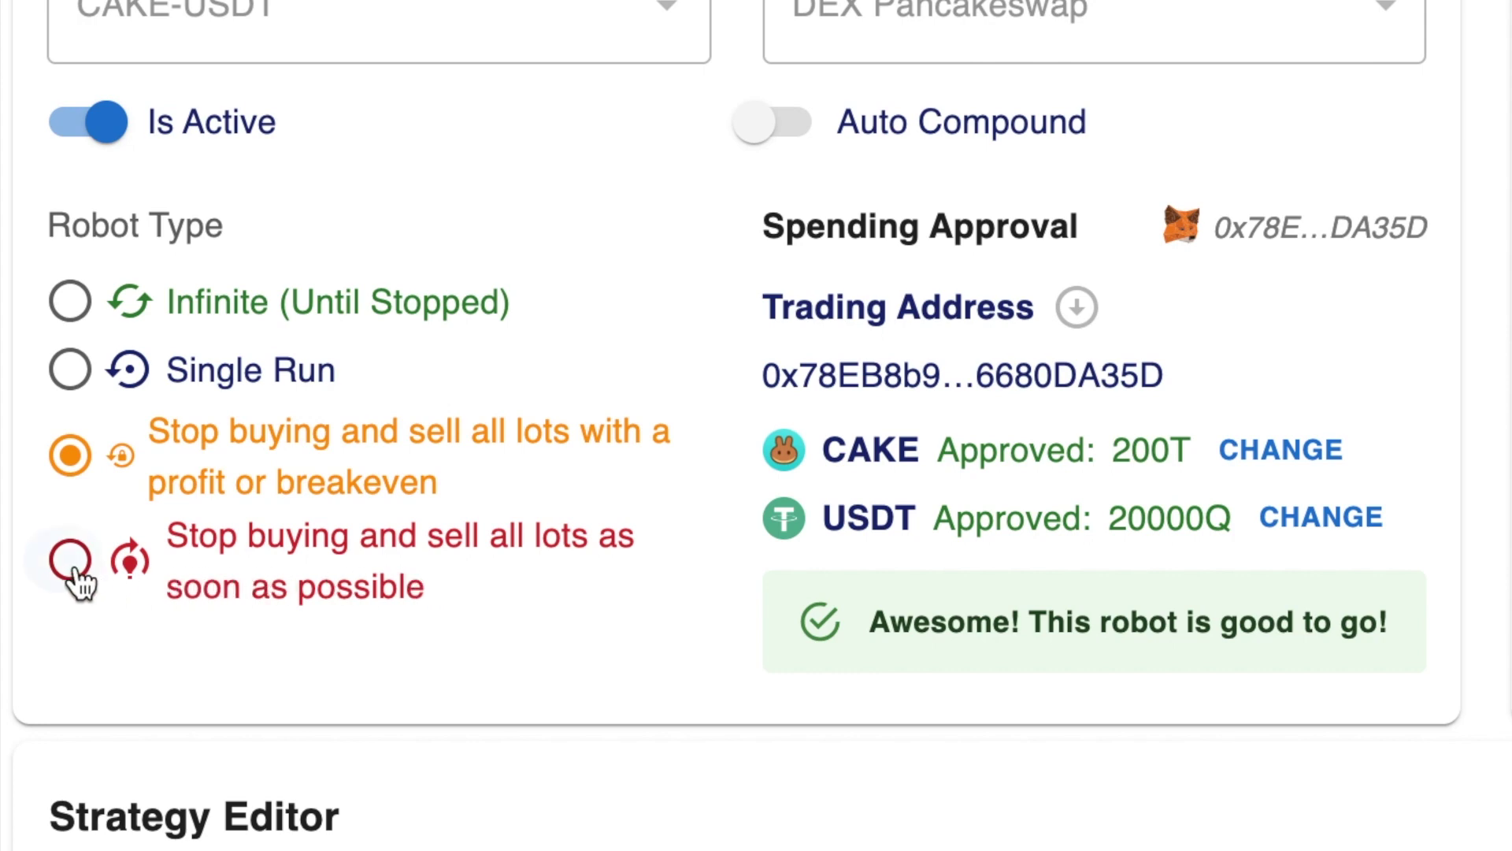
pyautogui.scroll(-1, 327, 565)
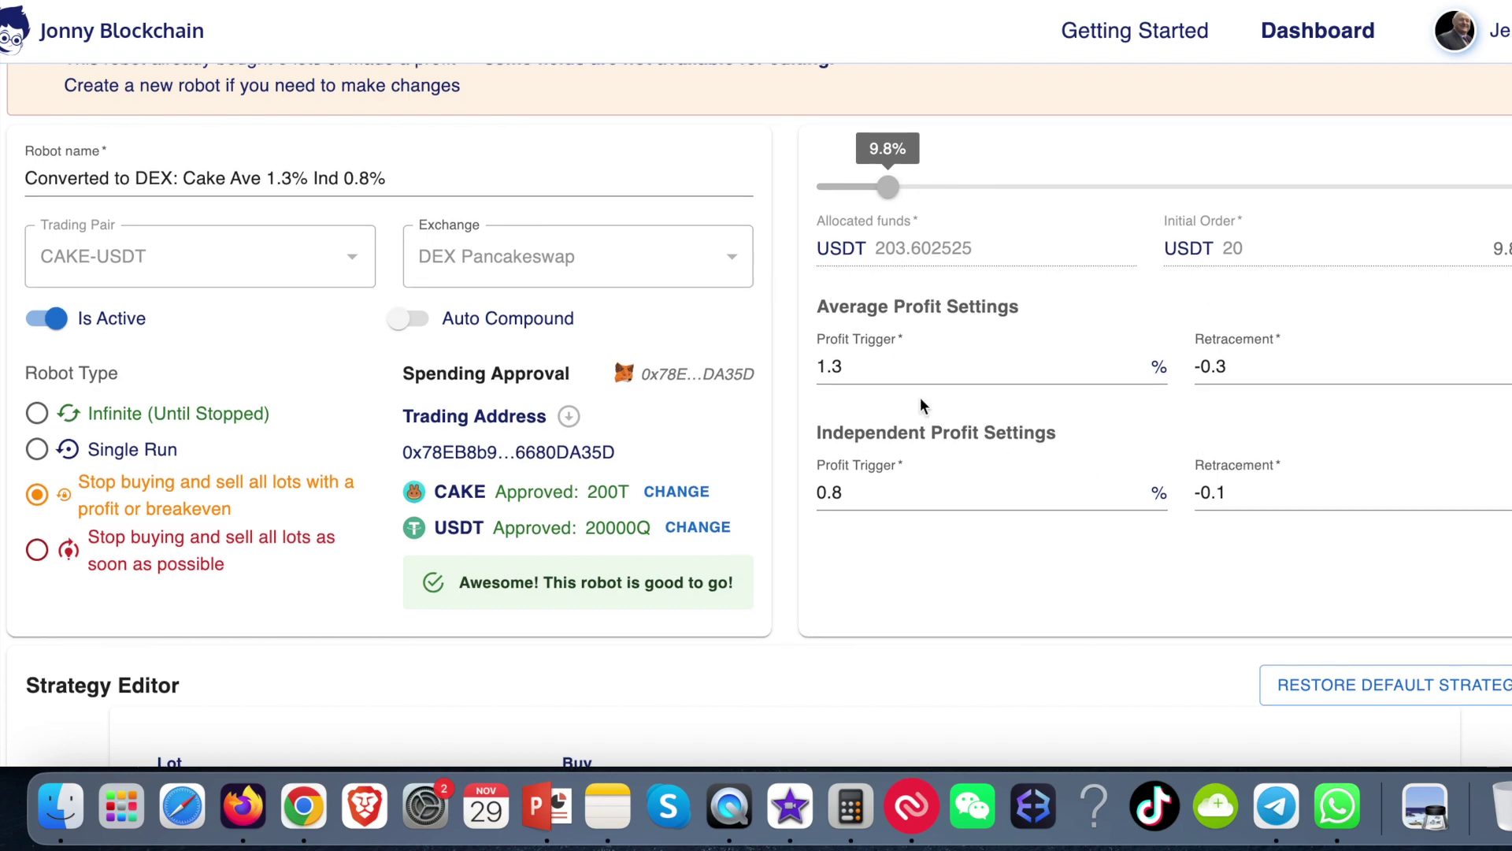
pyautogui.scroll(2, 906, 378)
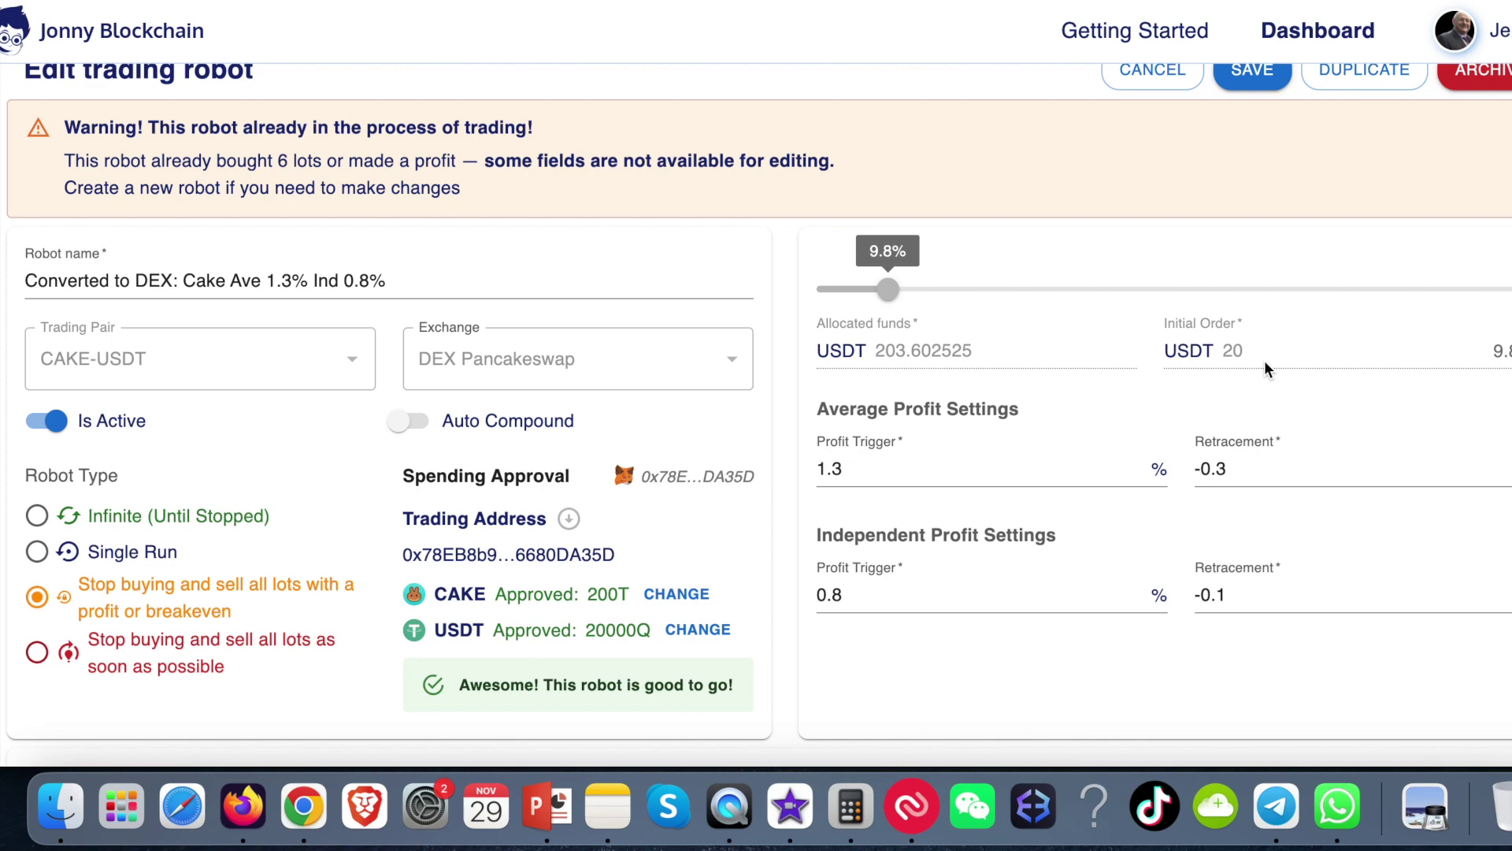
pyautogui.click(832, 469)
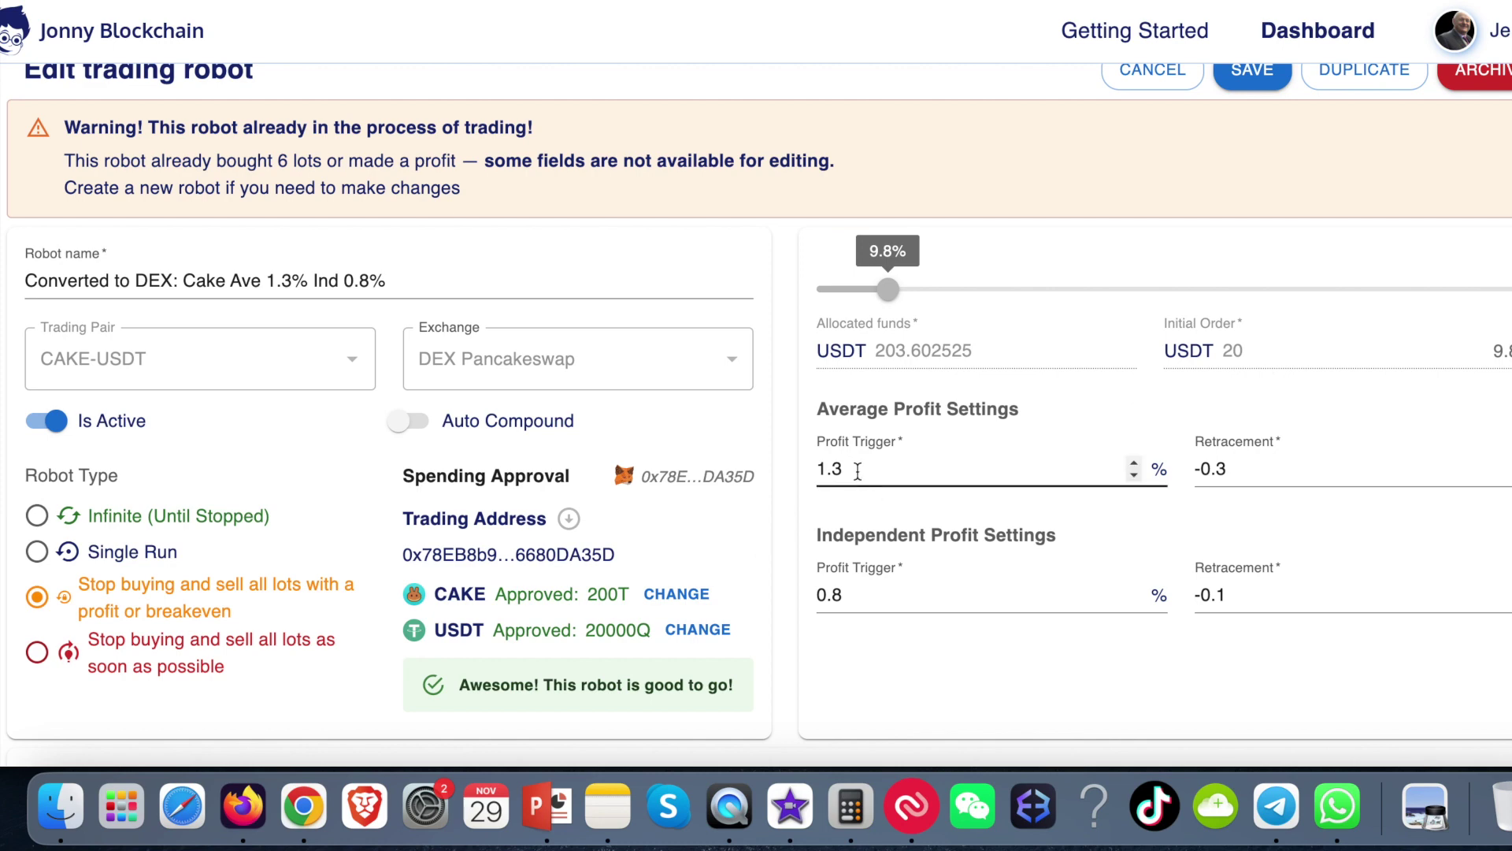
pyautogui.doubleClick(833, 469)
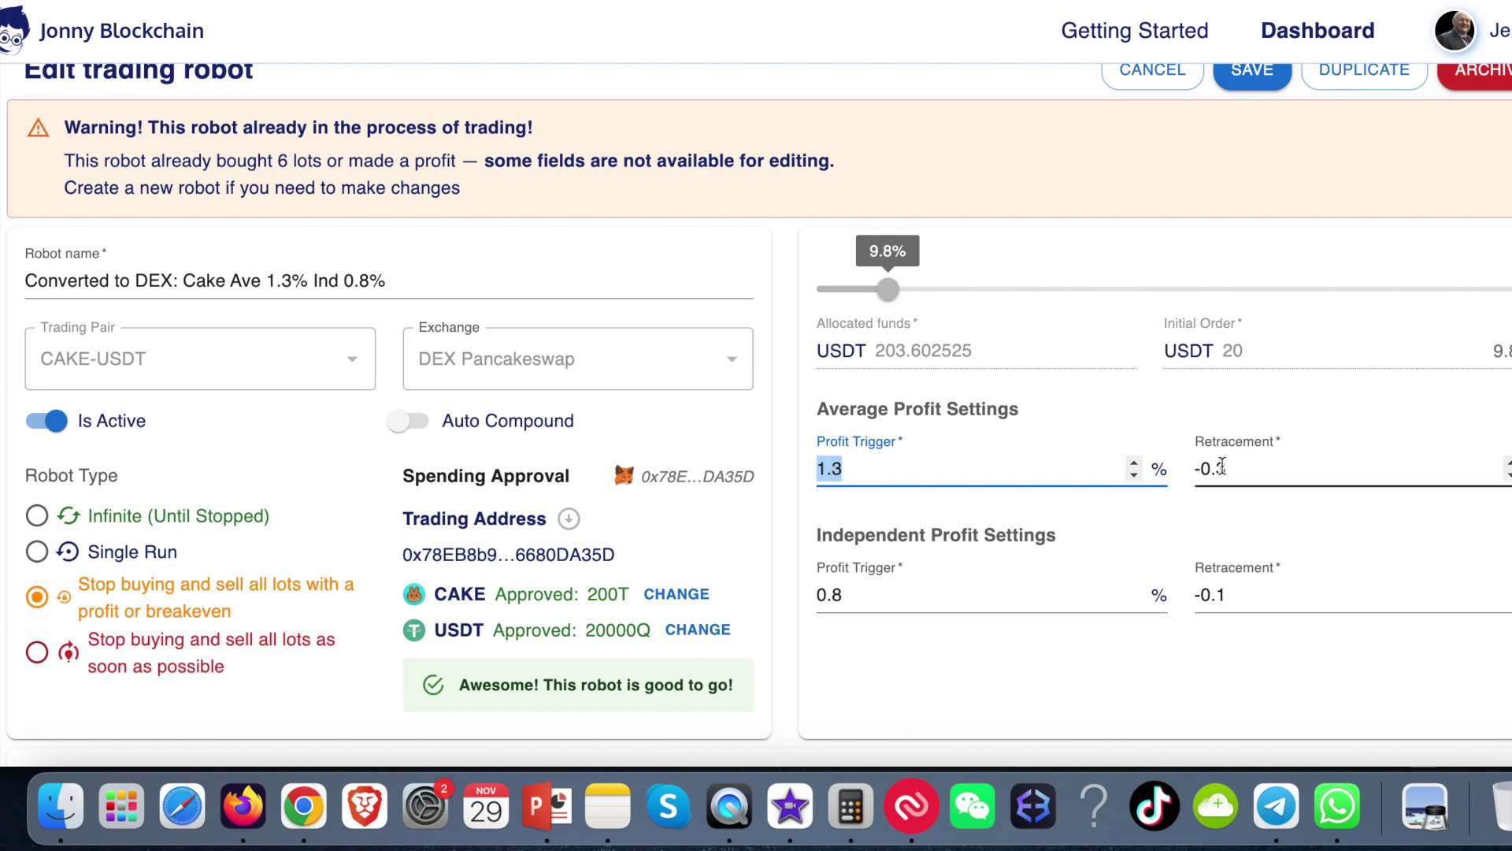
pyautogui.scroll(2, 1228, 583)
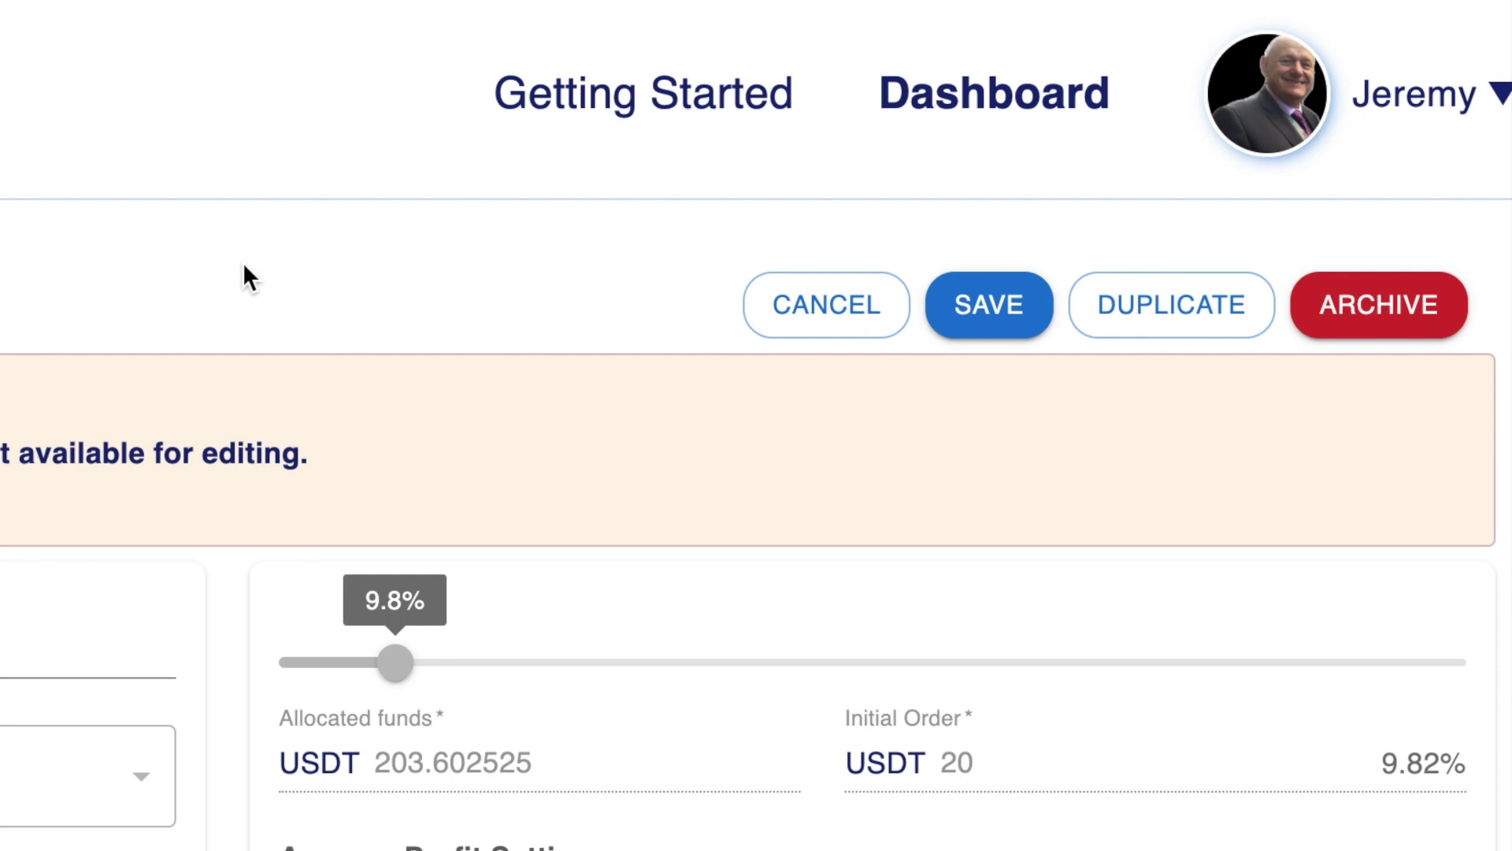
pyautogui.click(928, 763)
# Step: Read the editing-limits warning in the Strategy Editor, then exit to the Trading Robots list
pyautogui.tripleClick(861, 608)
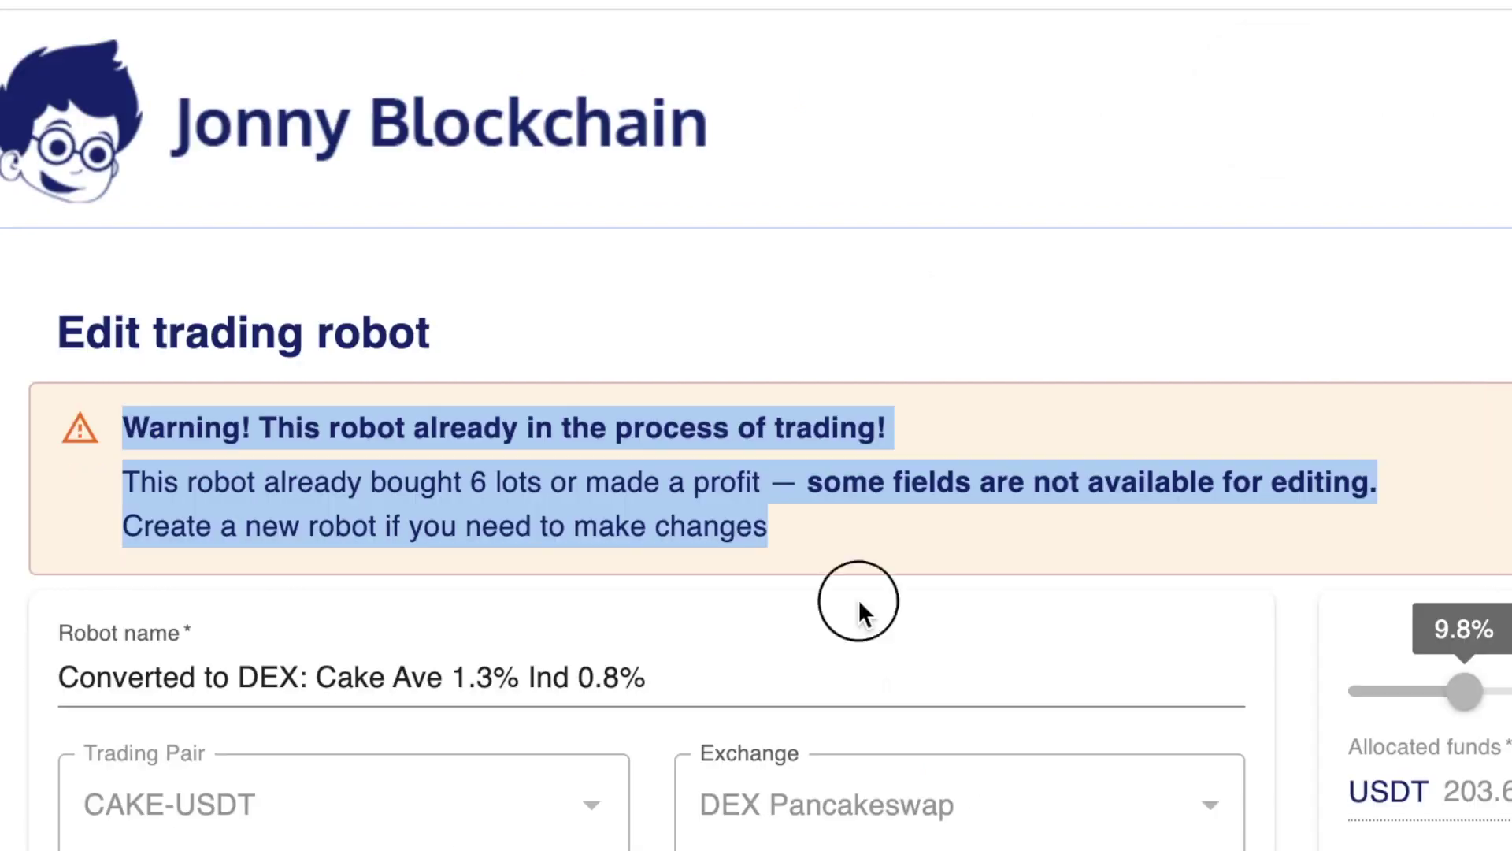
pyautogui.click(840, 570)
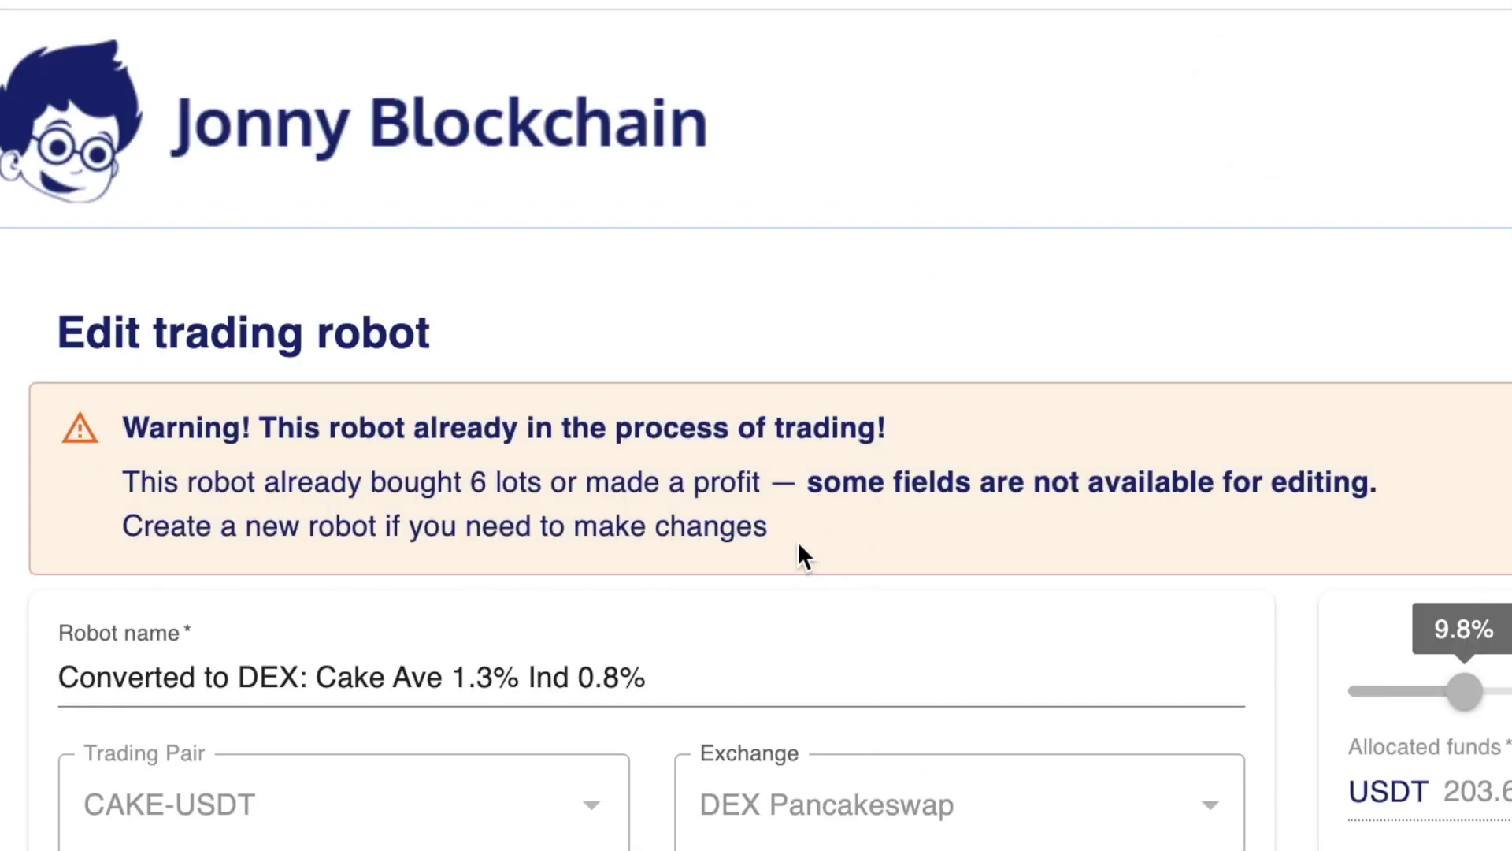
pyautogui.moveTo(793, 537); pyautogui.dragTo(153, 434)
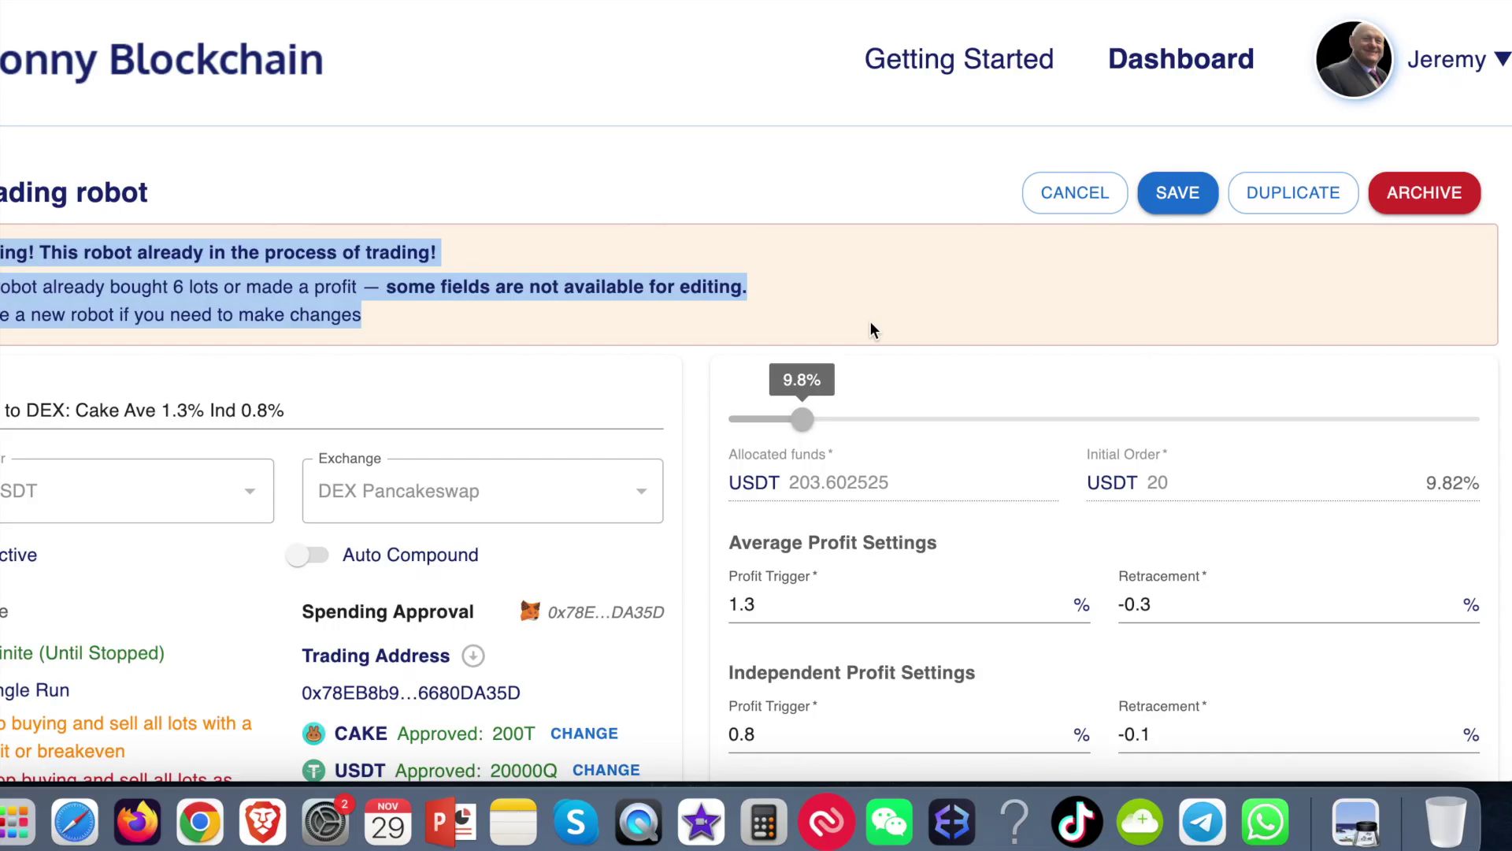
pyautogui.scroll(-10, 763, 446)
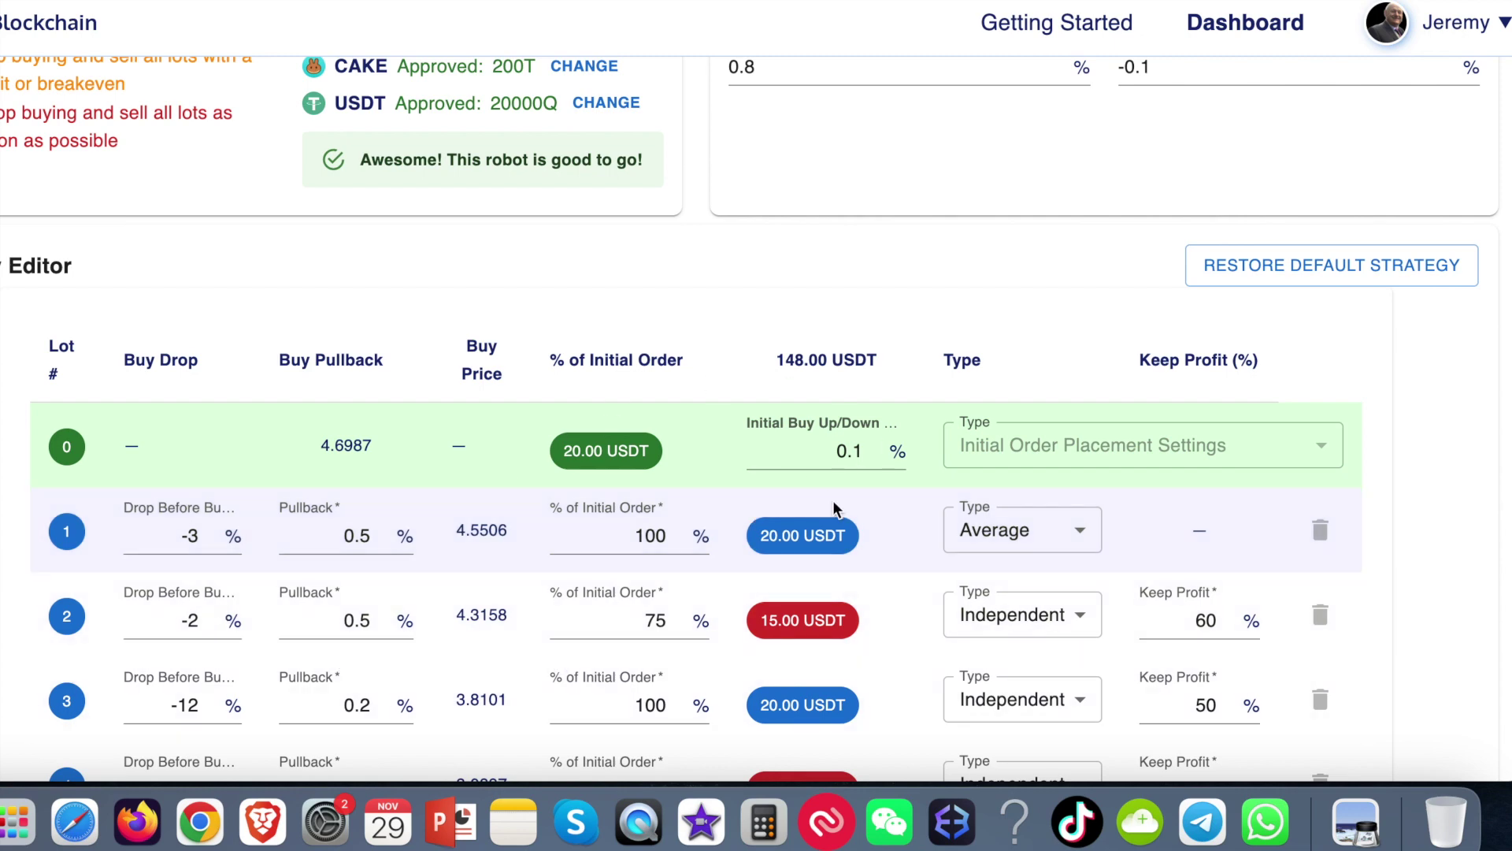
pyautogui.scroll(6, 860, 487)
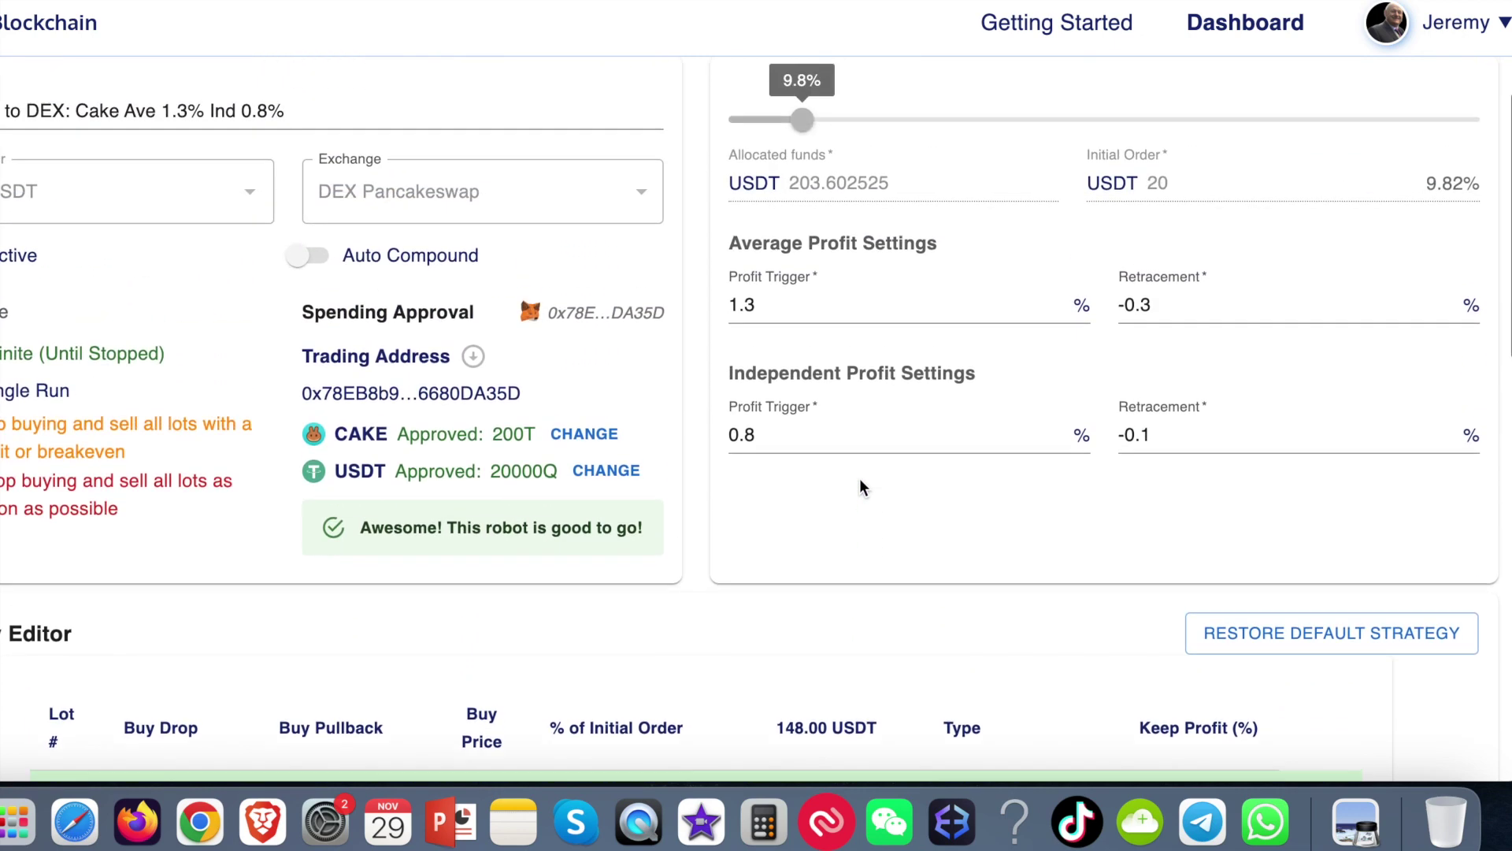
pyautogui.scroll(2, 858, 477)
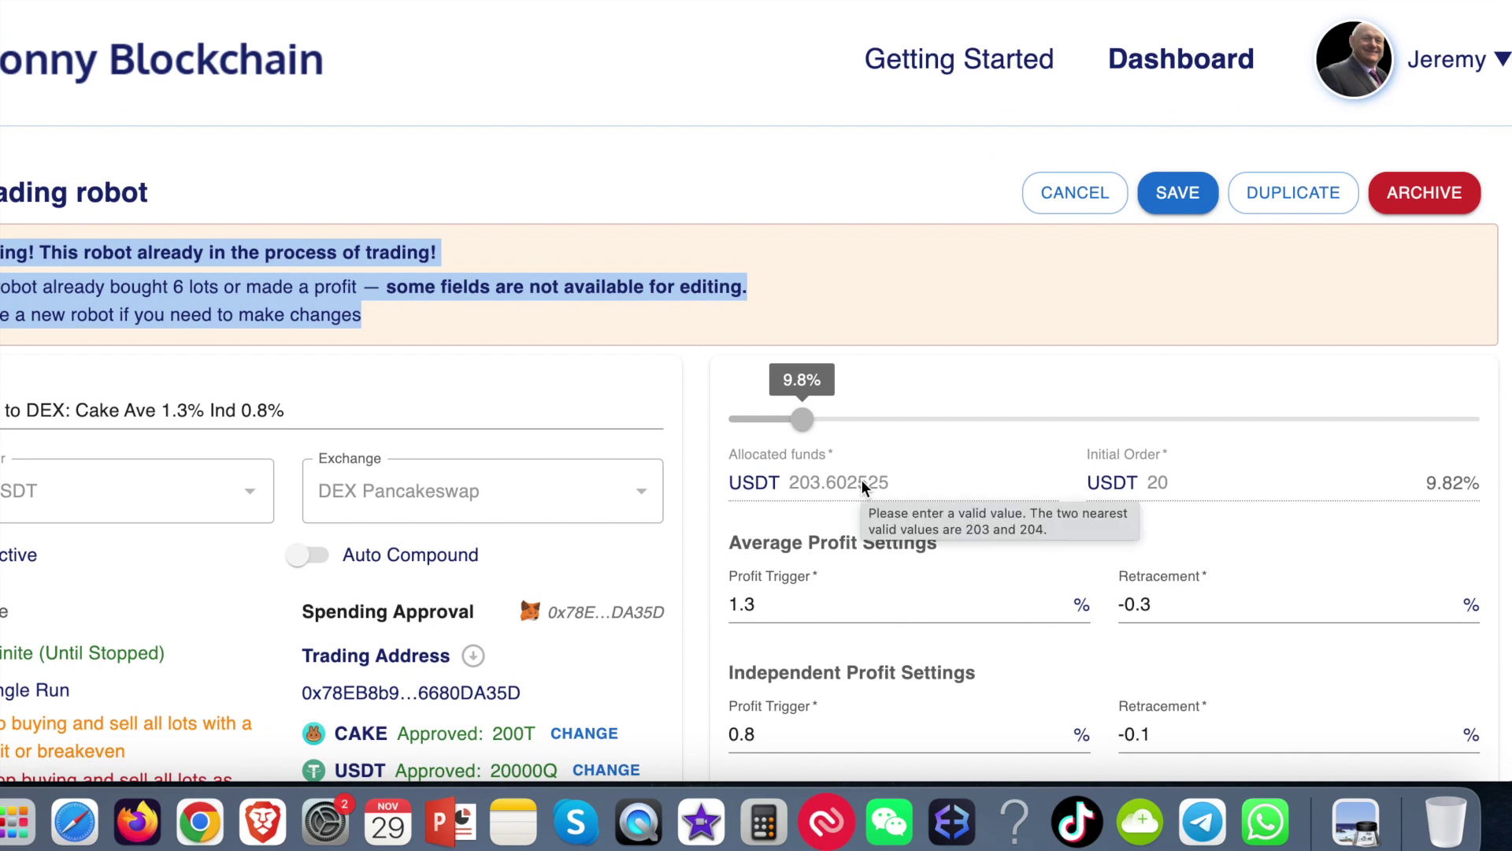
pyautogui.click(1075, 193)
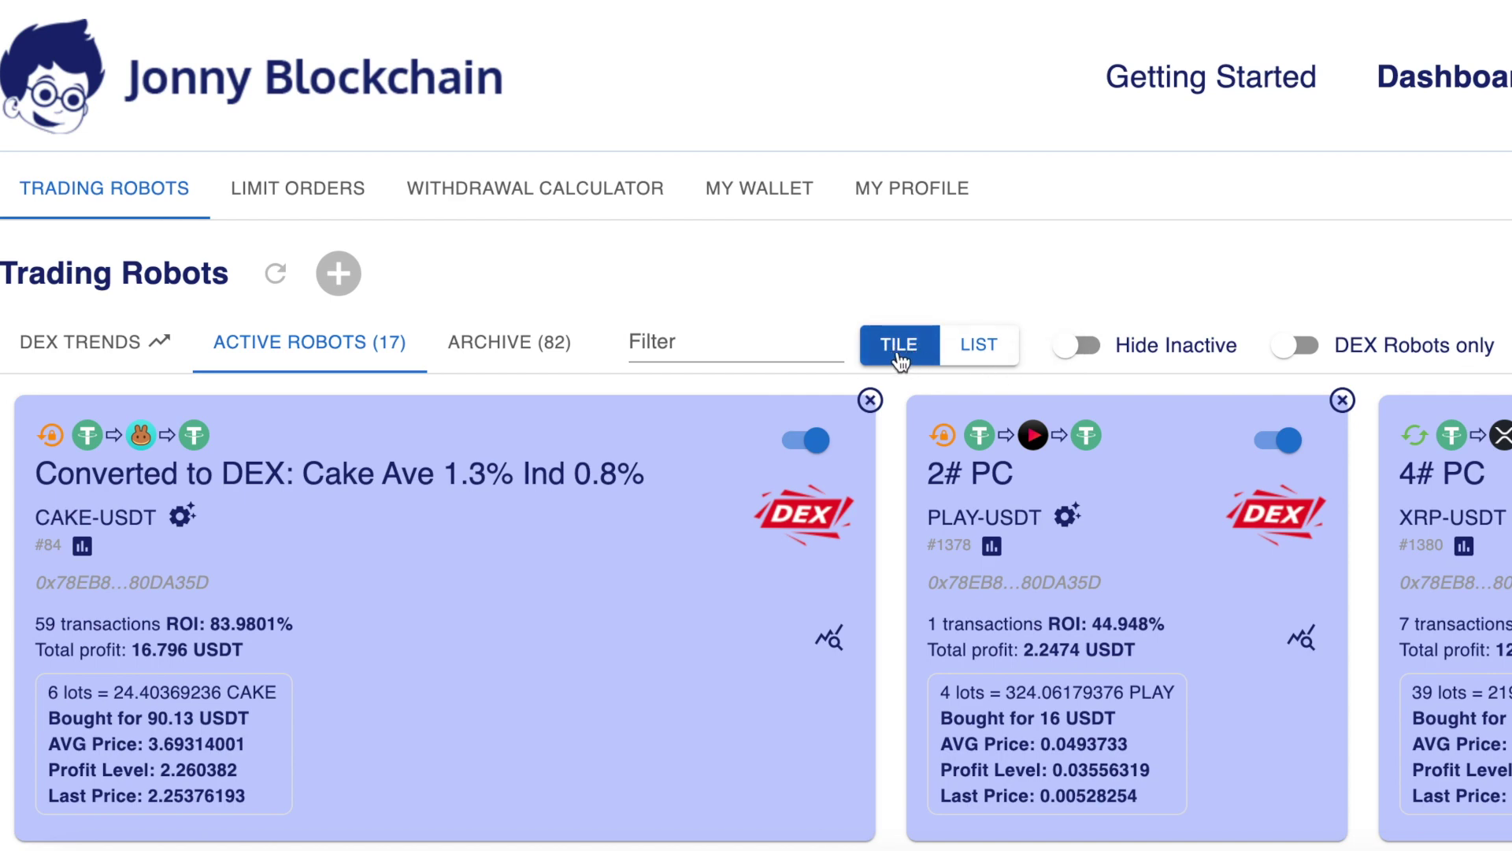
# Step: Filter the active robots by 'cake', replacing an initial 'btc' filter
pyautogui.click(981, 352)
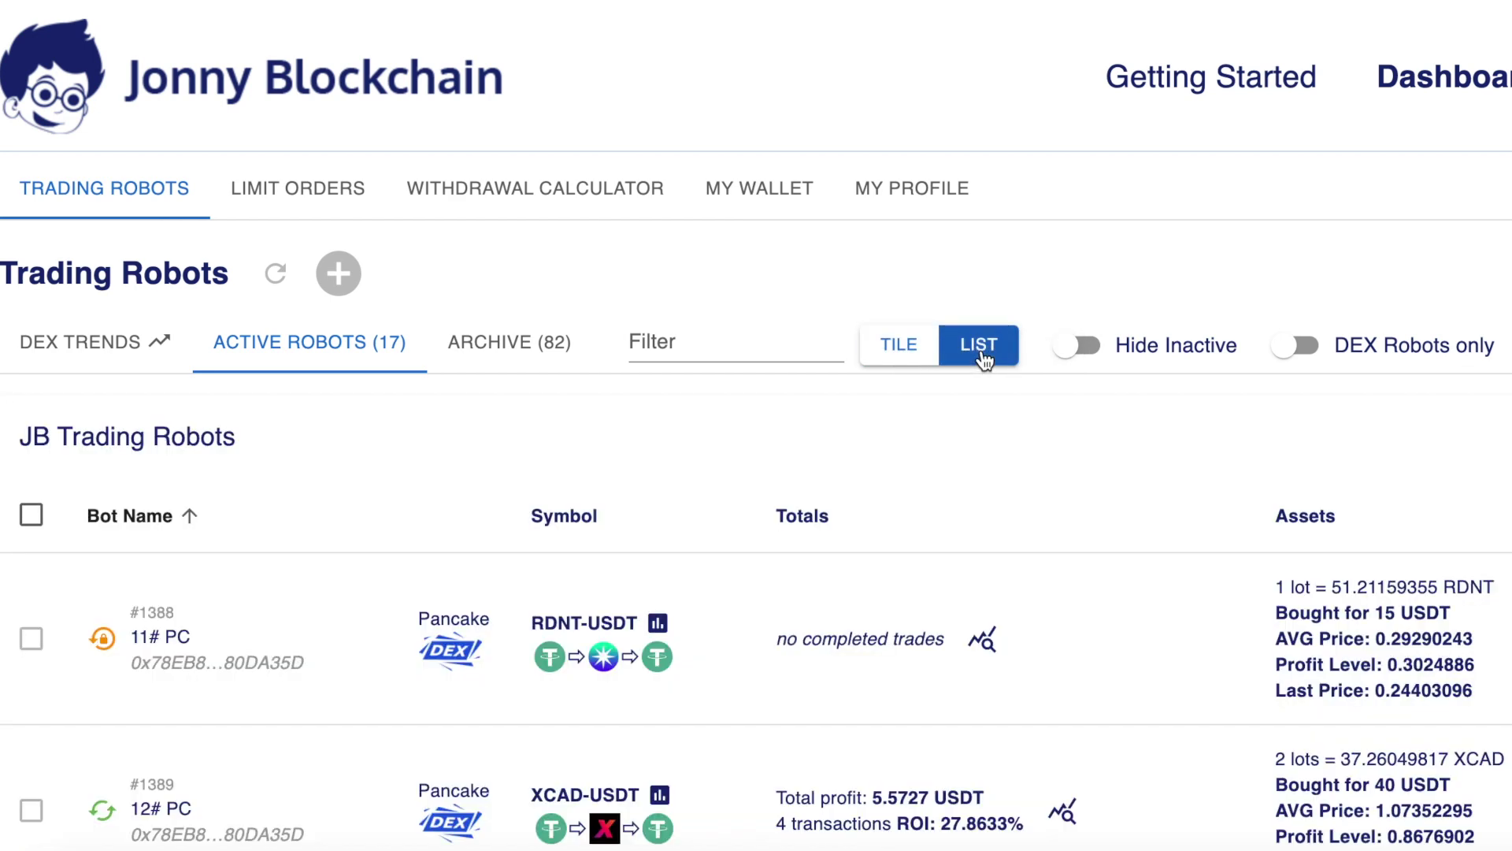
pyautogui.scroll(-1, 983, 359)
pyautogui.click(675, 272)
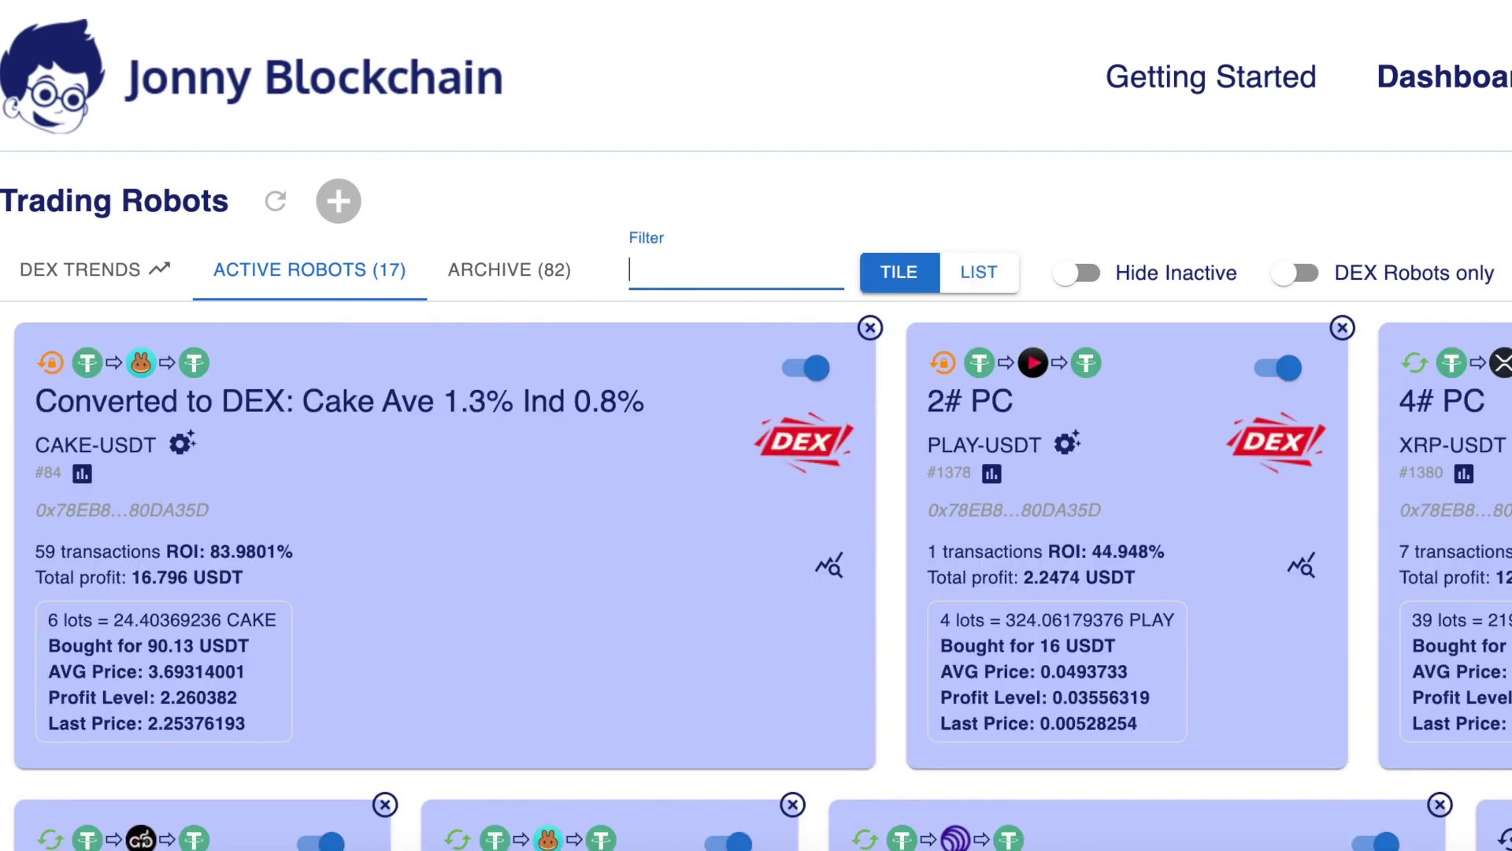
pyautogui.write('btc')
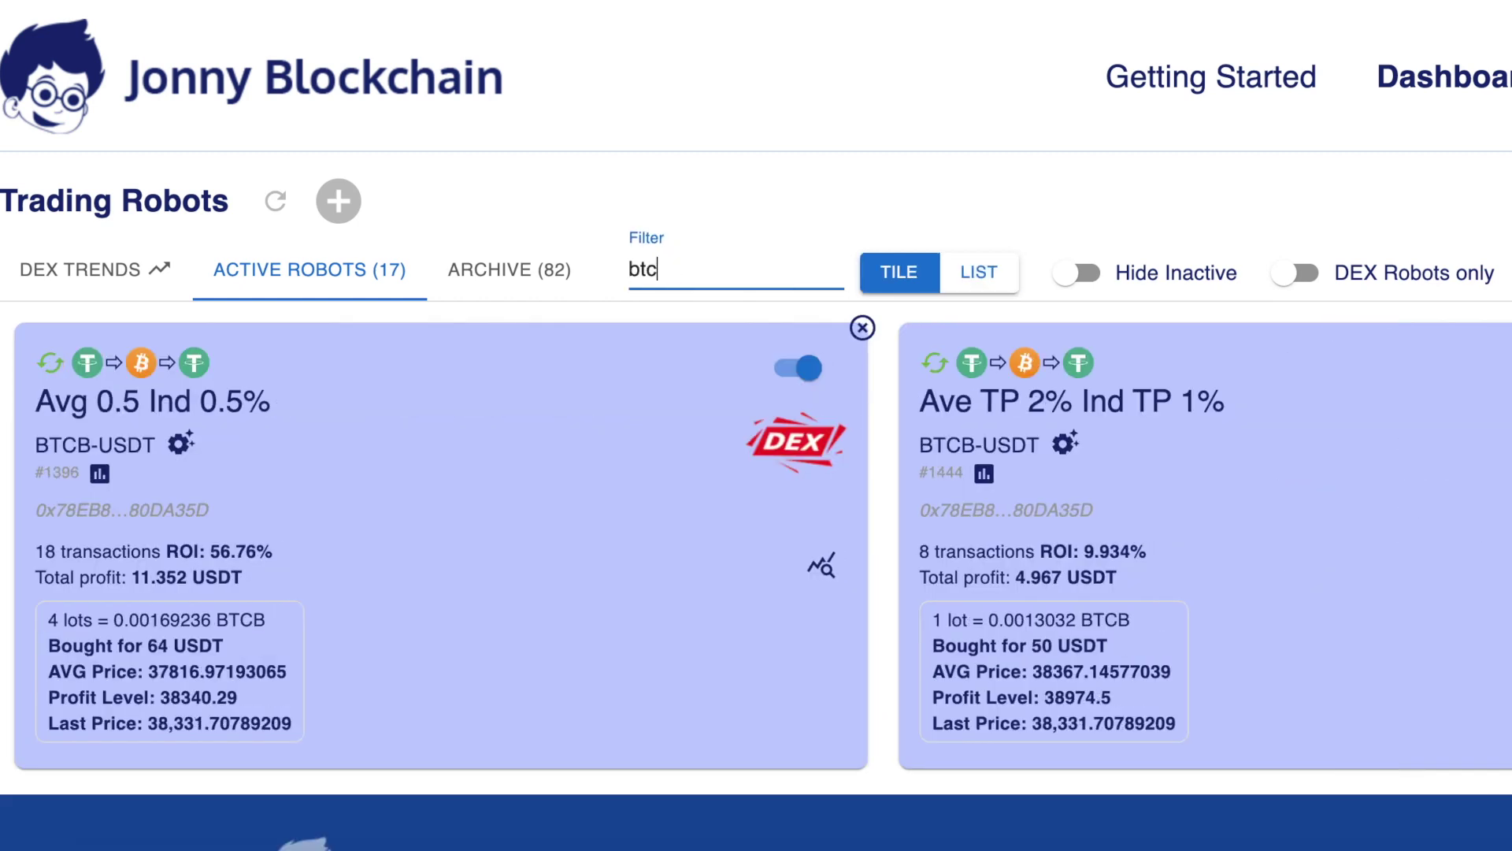
pyautogui.doubleClick(642, 268)
pyautogui.write('cake')
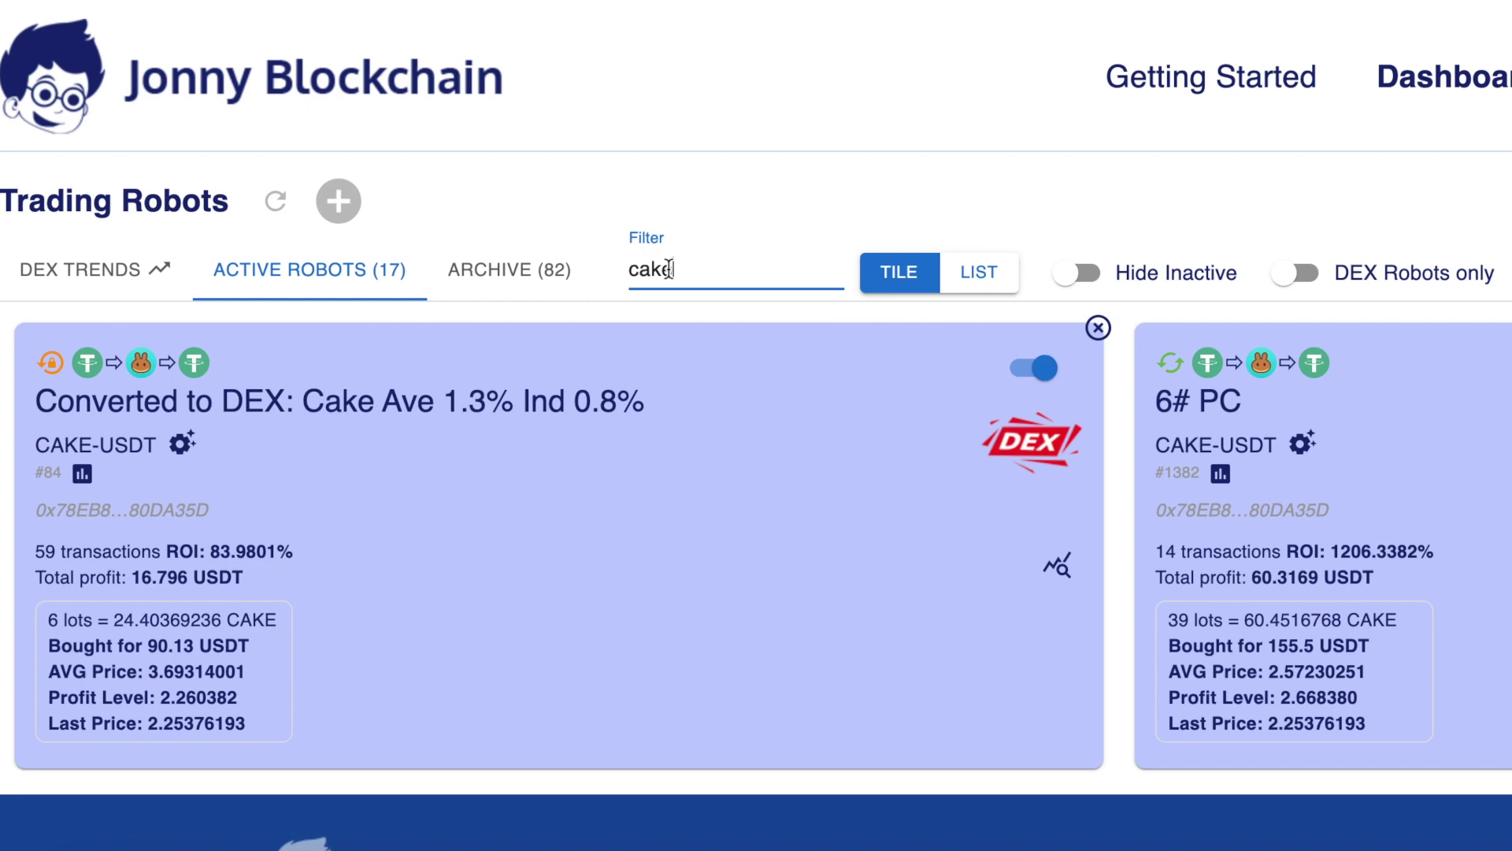
# Step: Show the DEX Trends ROI ranking and open GGG's DexScreener market chart in a new tab
pyautogui.click(70, 278)
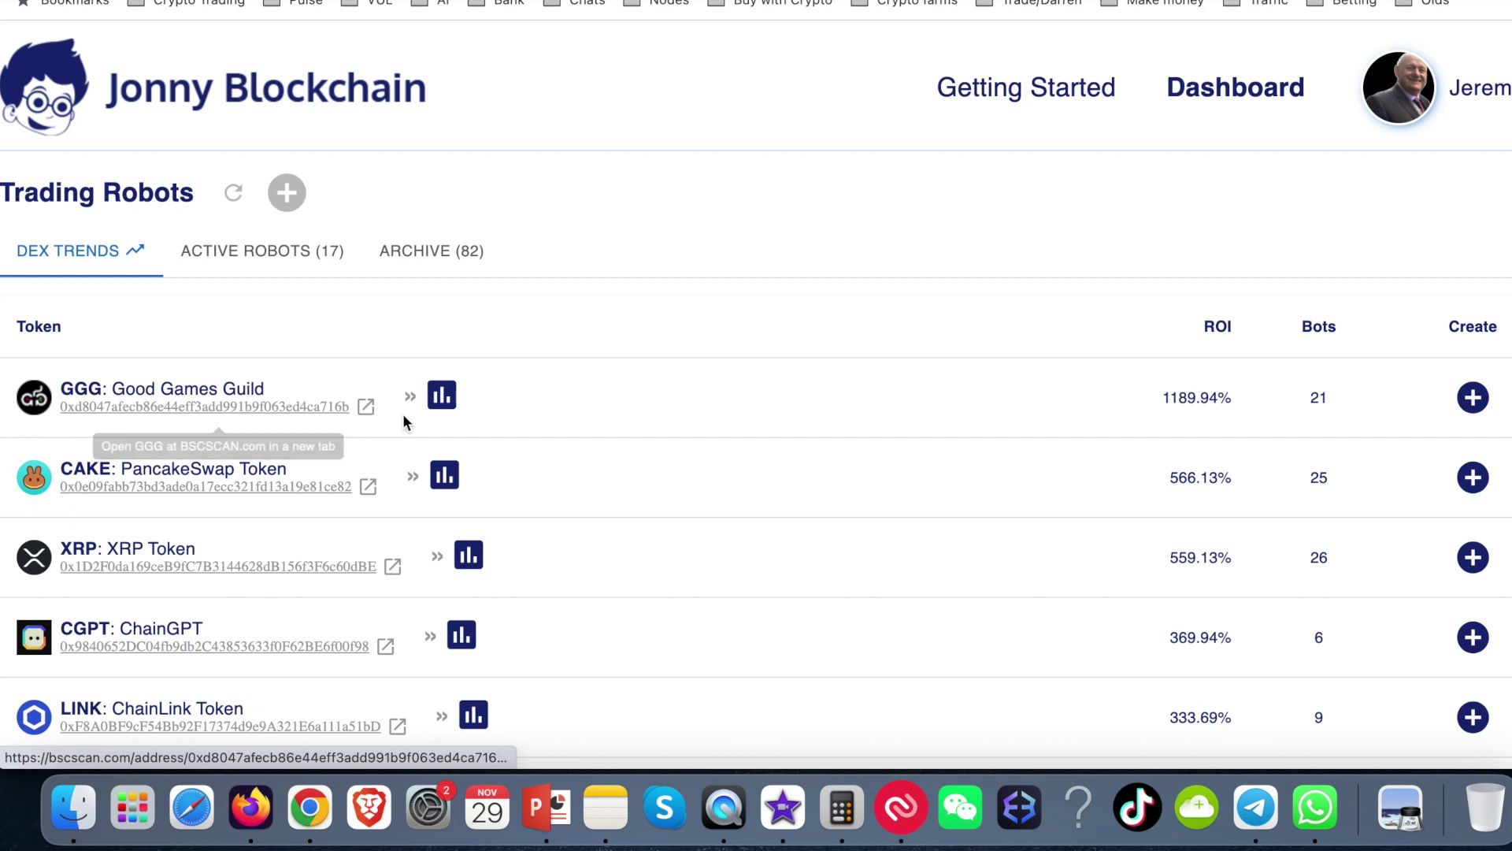
pyautogui.click(443, 396)
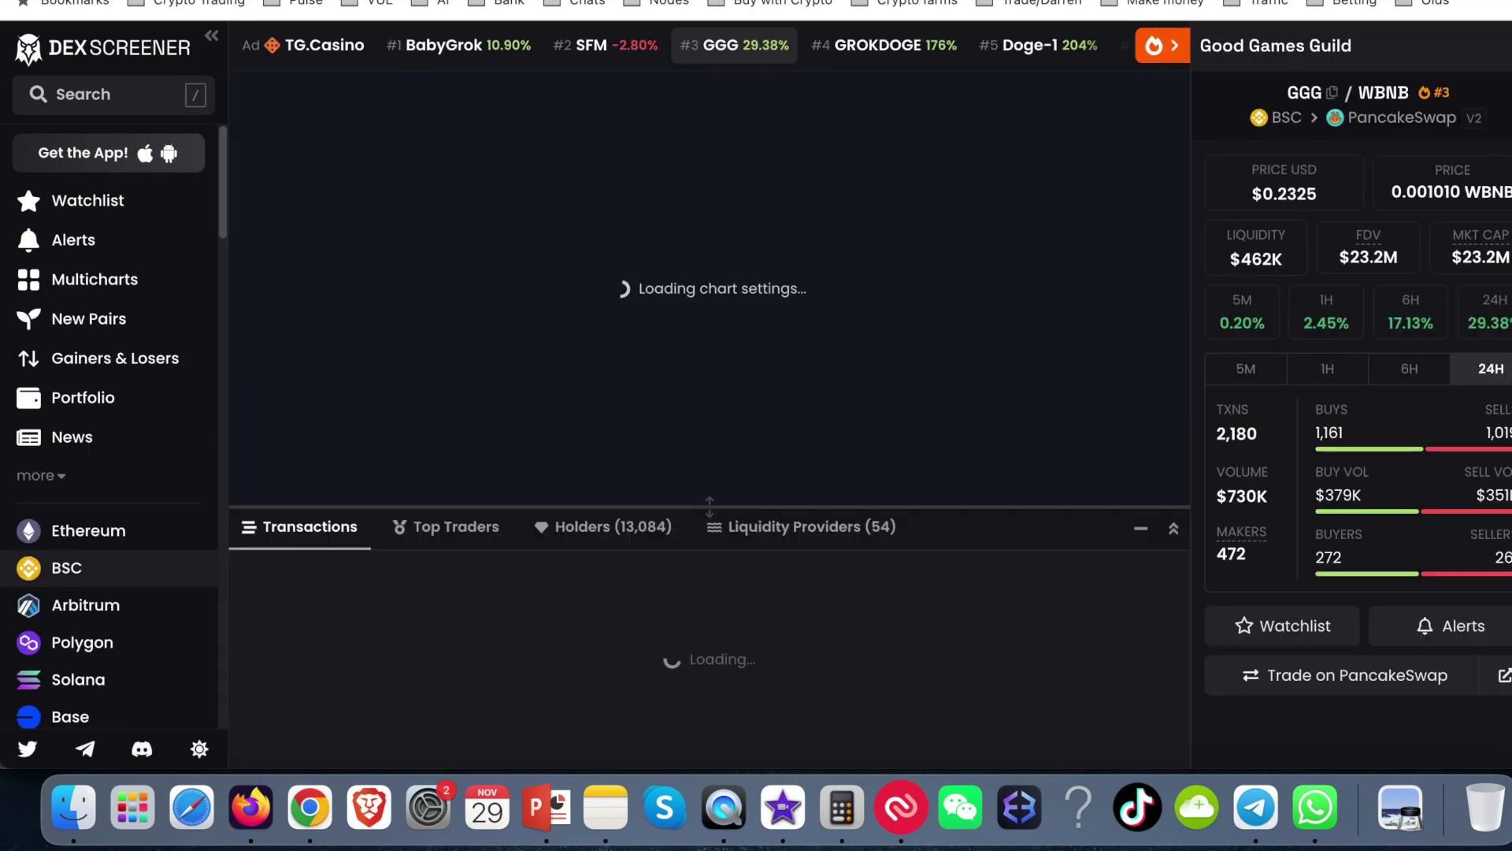
# Step: Close the DexScreener tab to return to the DEX Trends table
pyautogui.press('super+w')
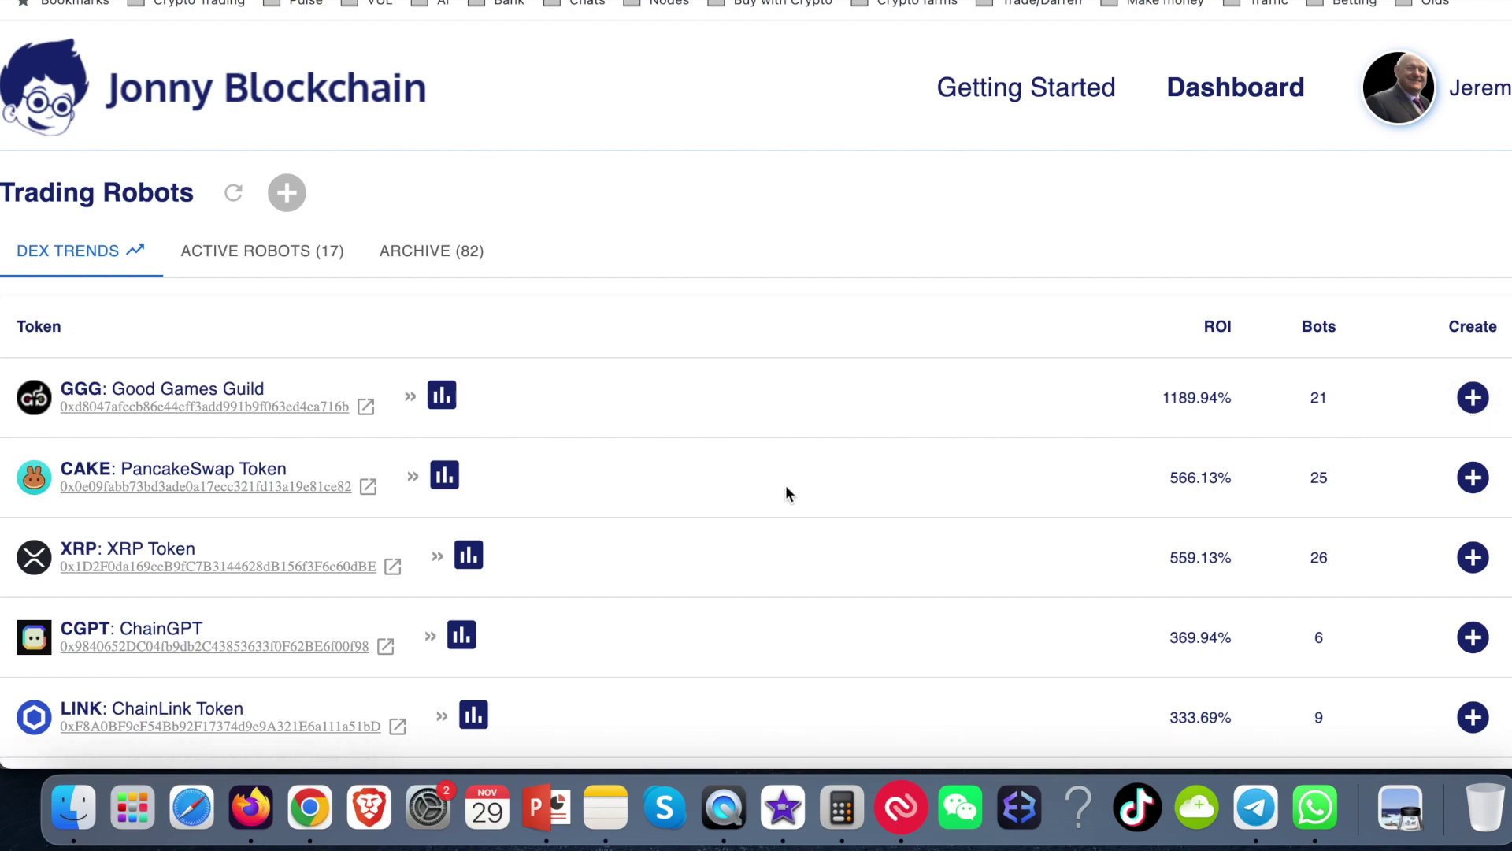
pyautogui.scroll(-10, 786, 487)
pyautogui.scroll(-10, 785, 486)
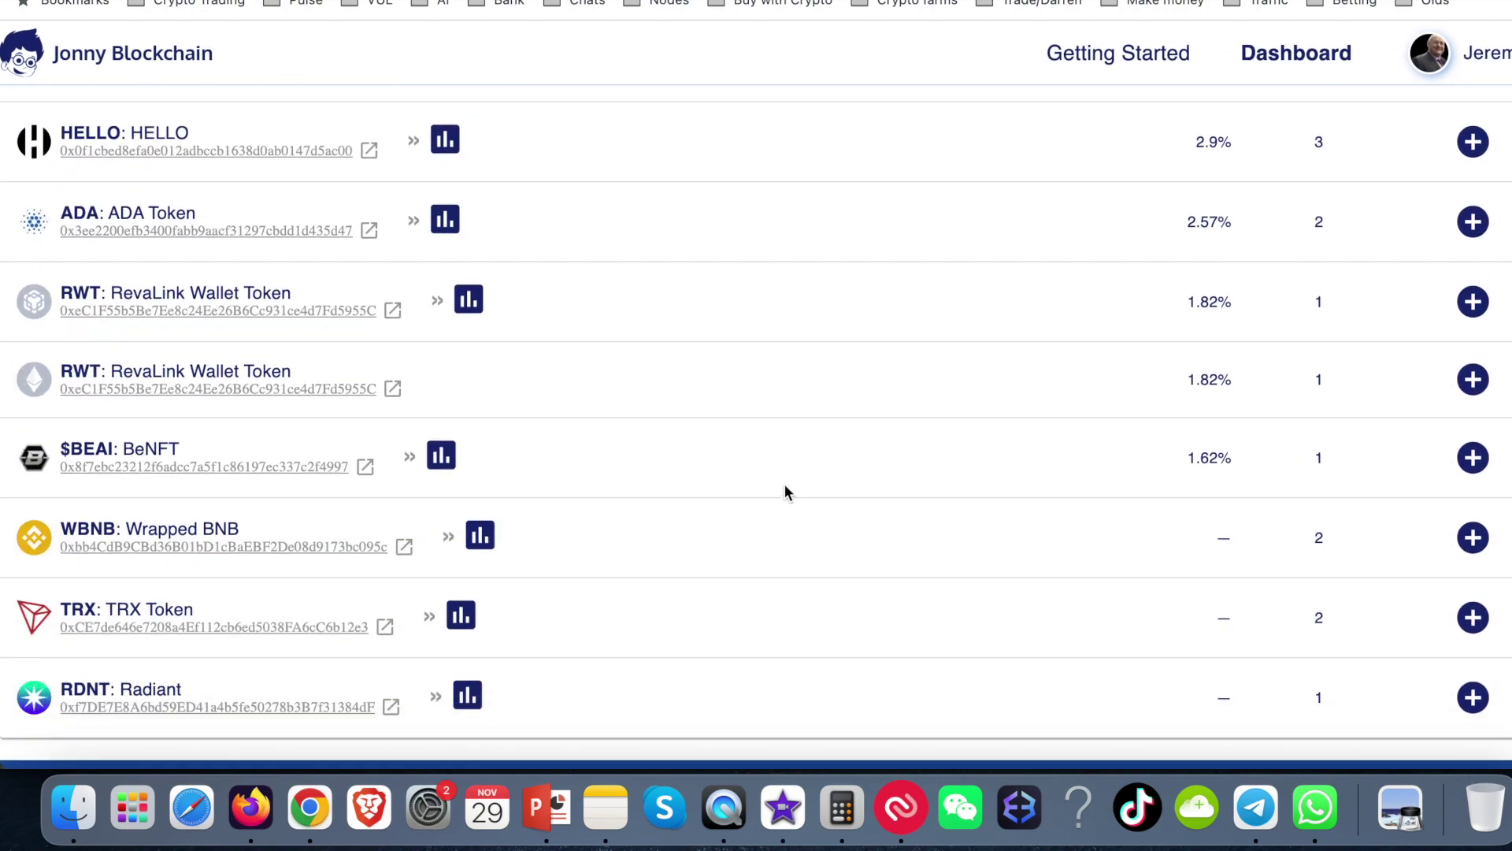
pyautogui.scroll(20, 784, 492)
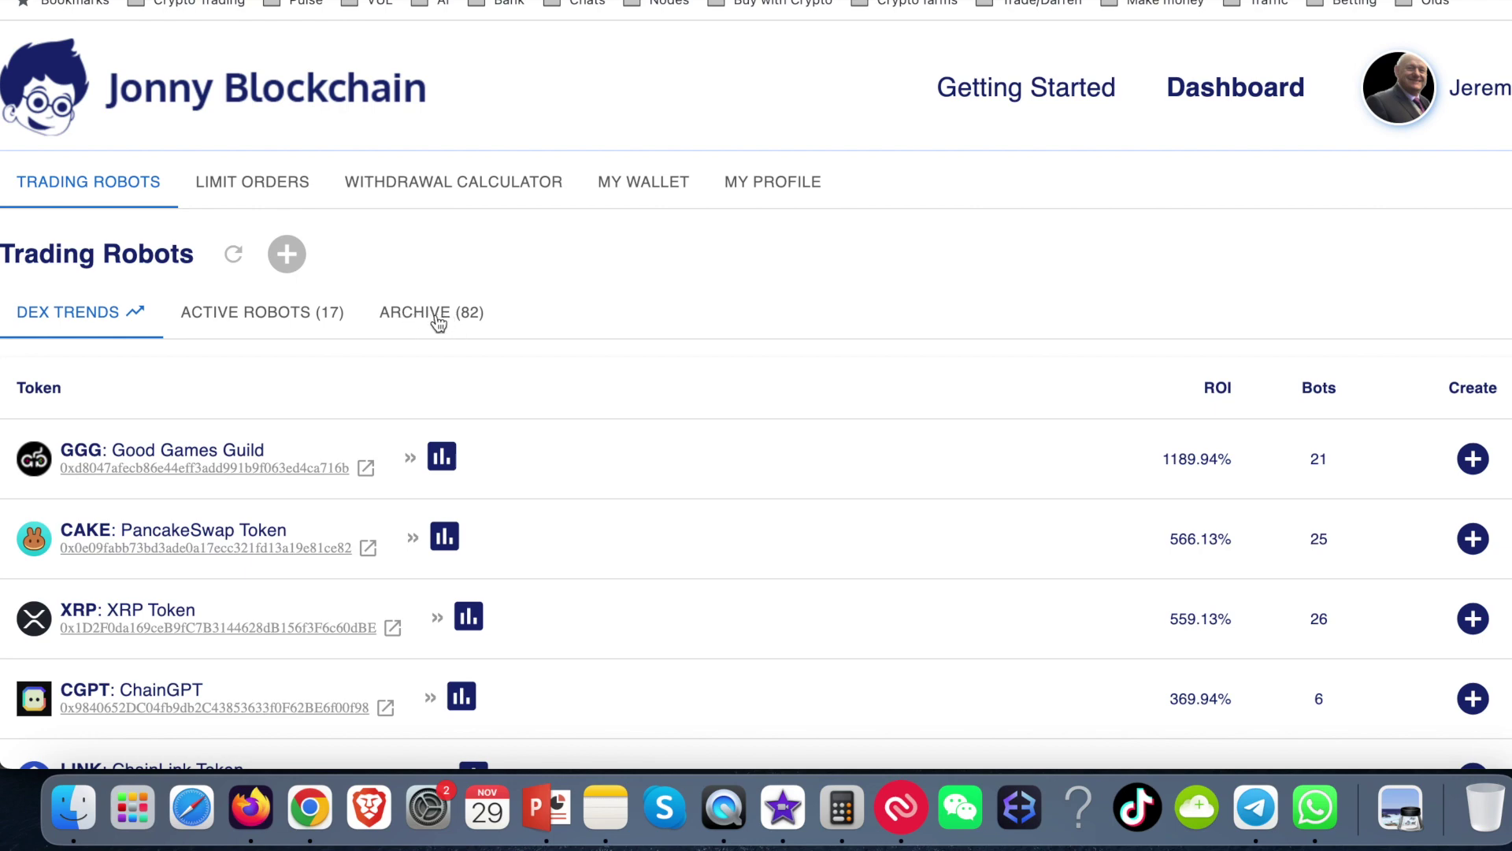
# Step: Check the empty limit orders list, then go back to the cake-filtered robots
pyautogui.click(250, 188)
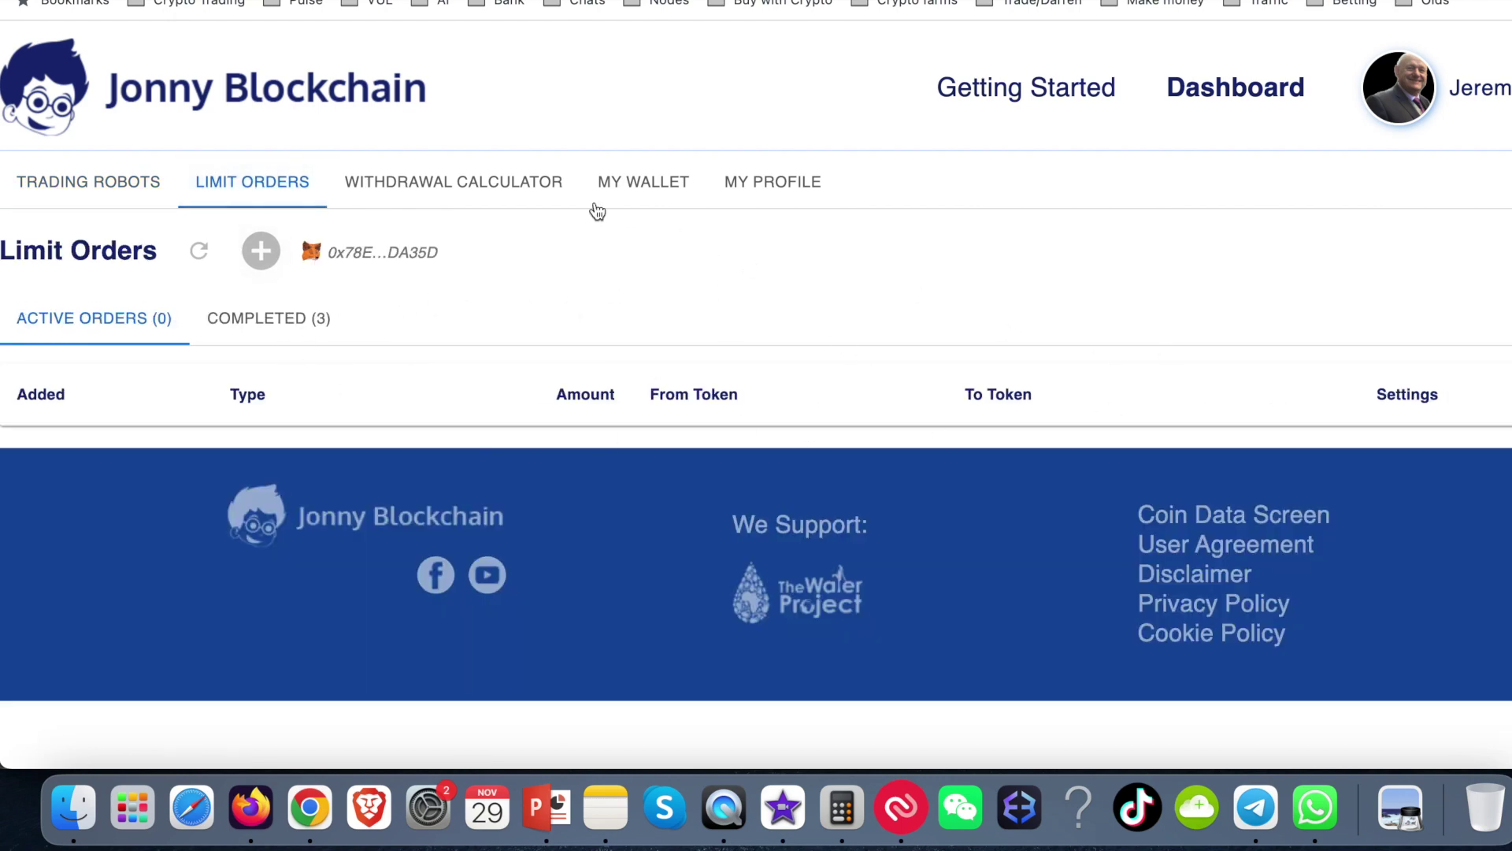
pyautogui.press('super+bracketleft')
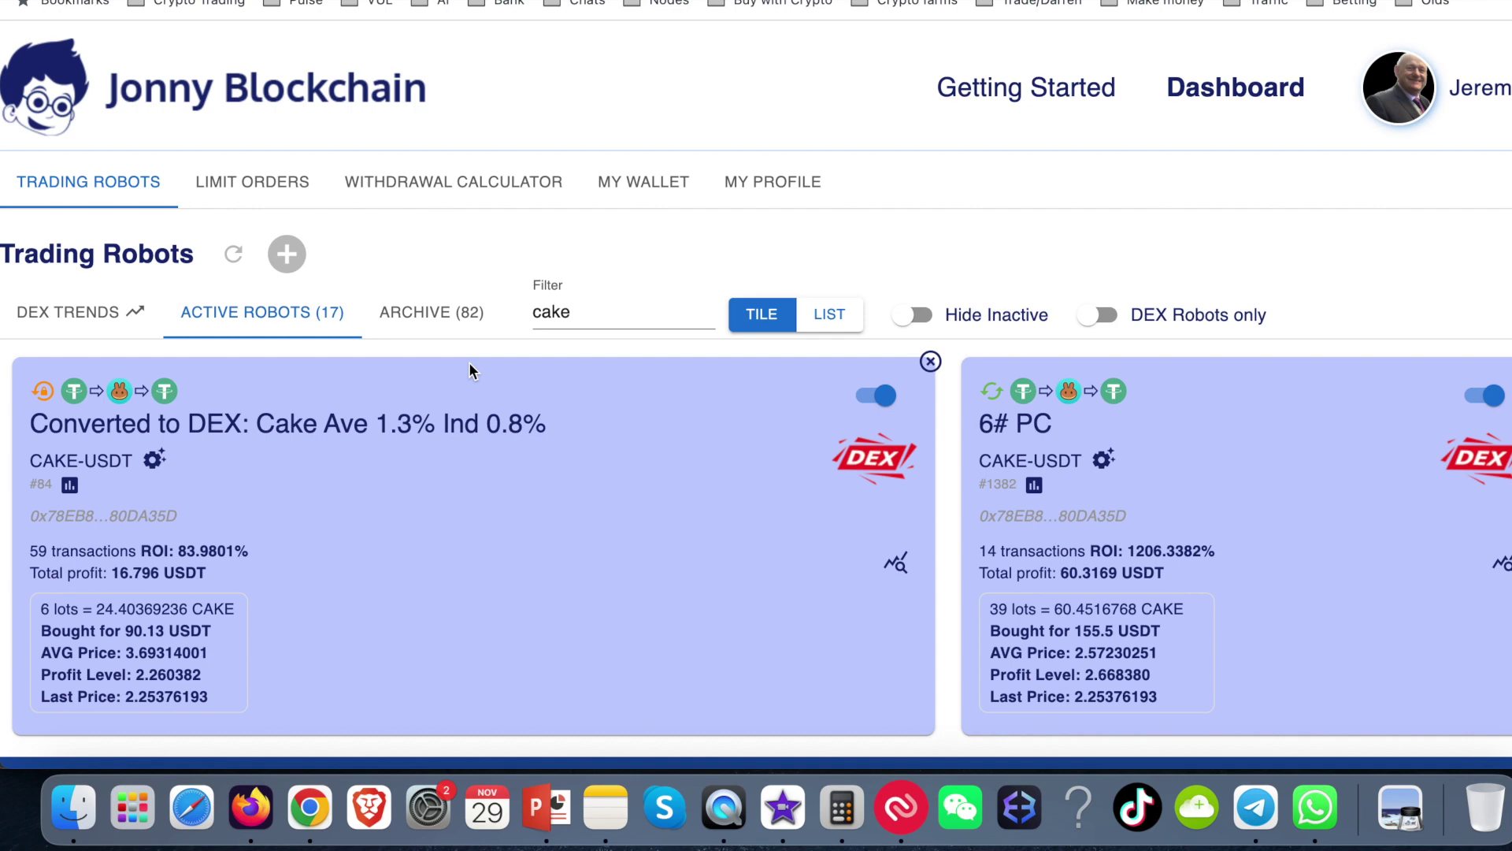